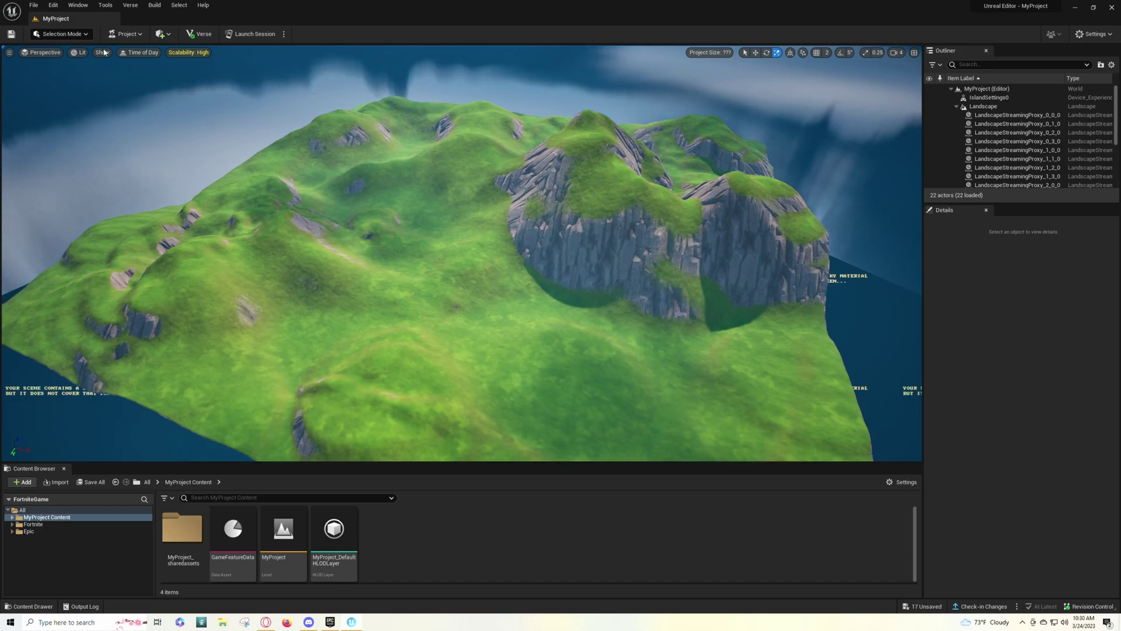
Step: Switch the editor to Landscape mode and bring up the landscape management tools
click(82, 36)
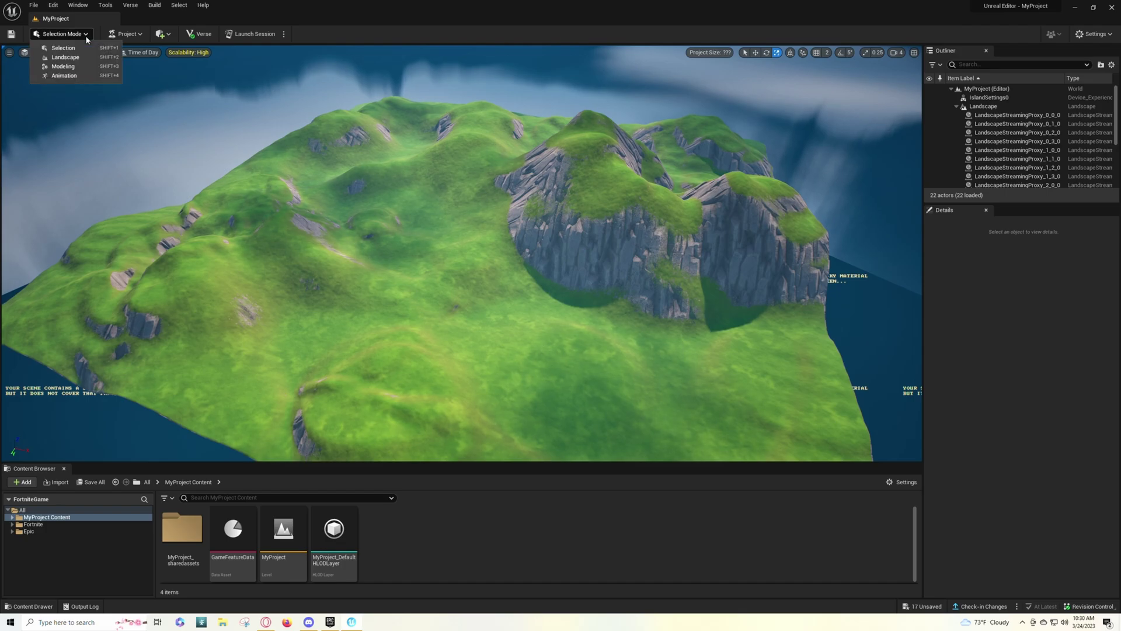
click(78, 57)
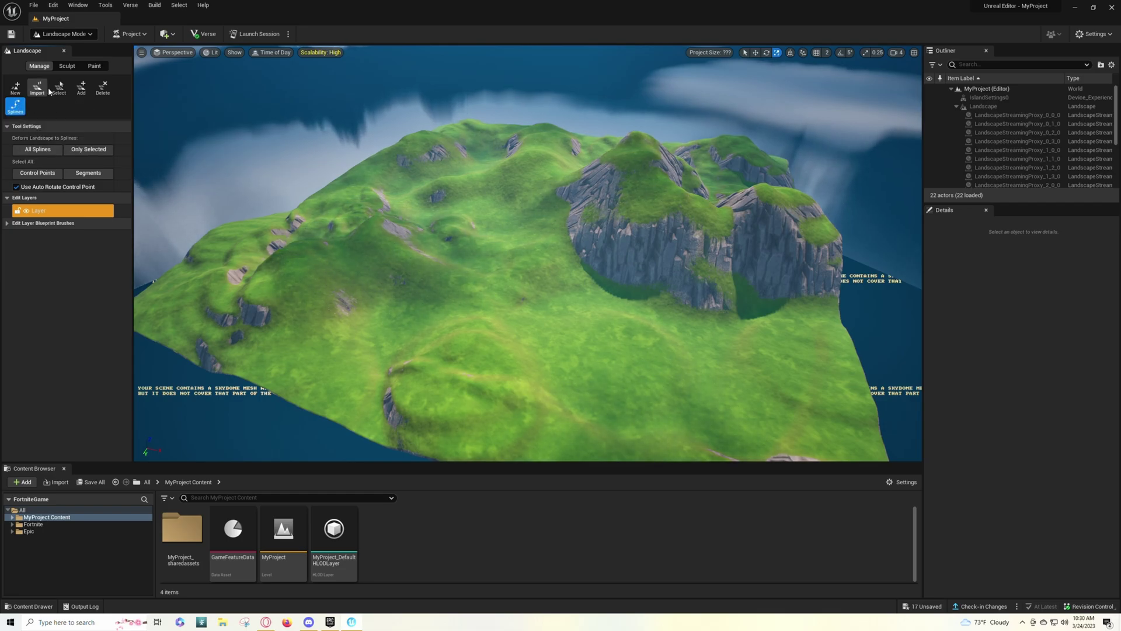
click(67, 66)
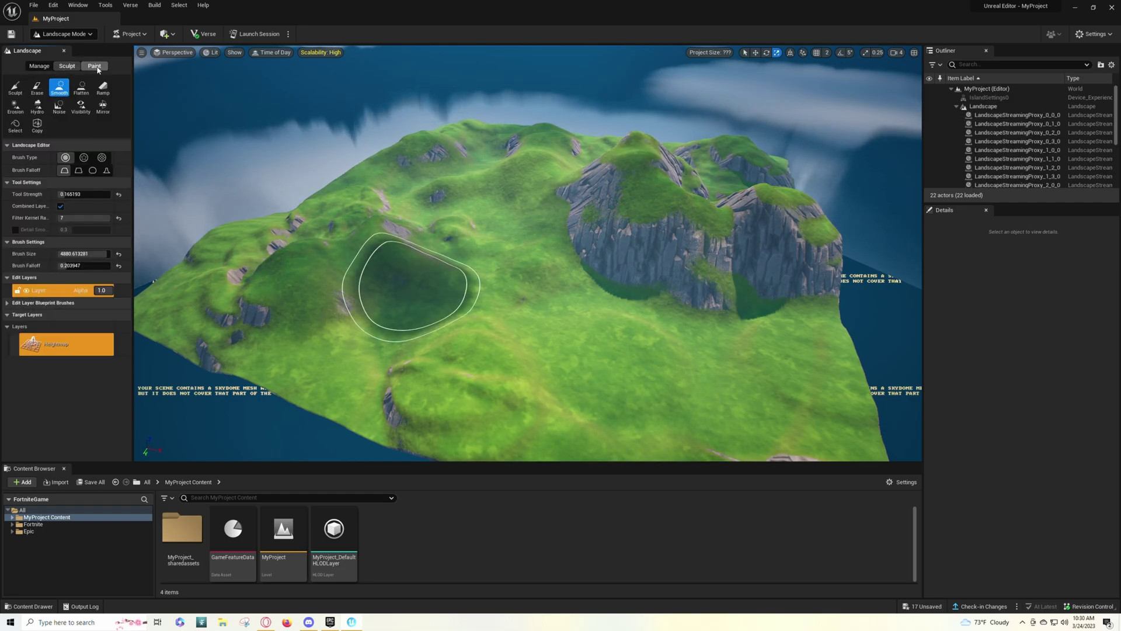
click(39, 66)
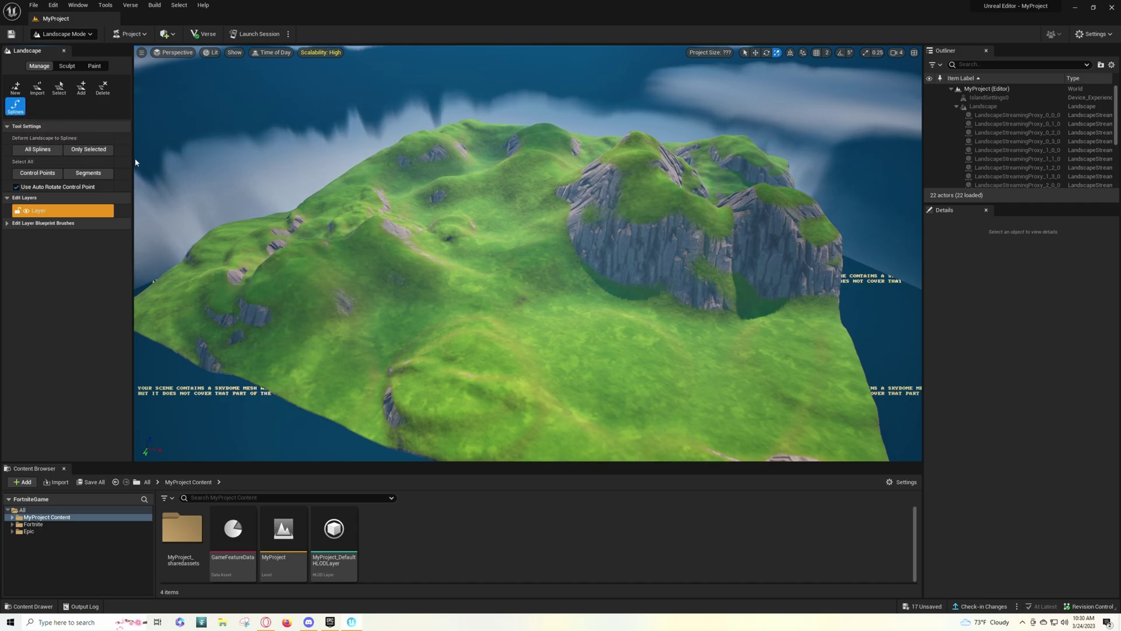
Step: Create a second landscape edit layer and rename it Roads
click(81, 212)
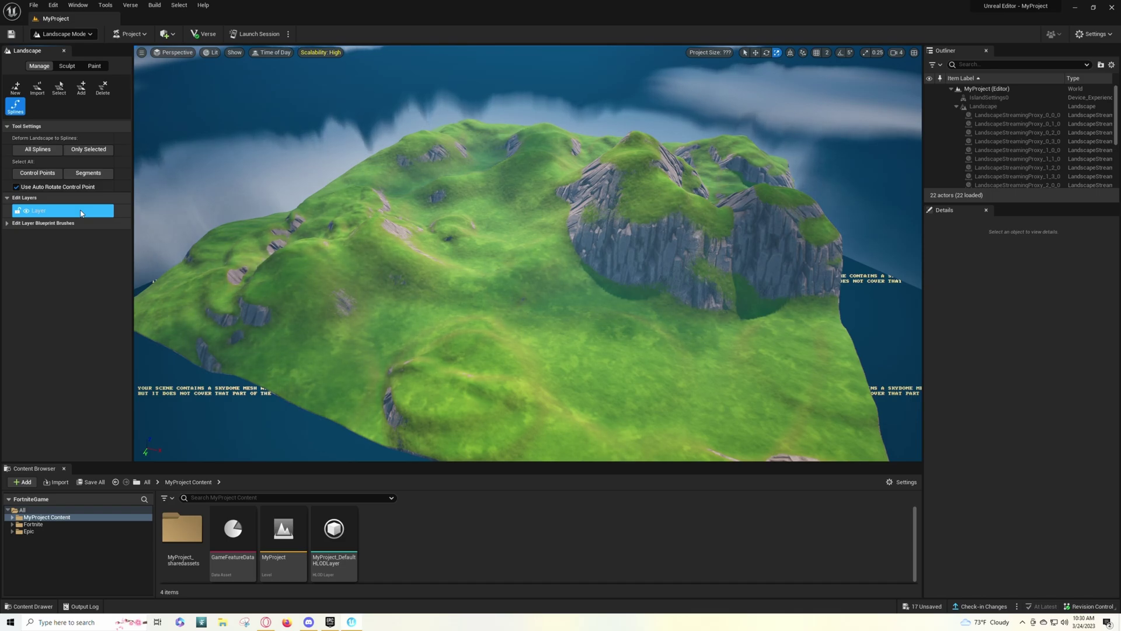
right_click(81, 213)
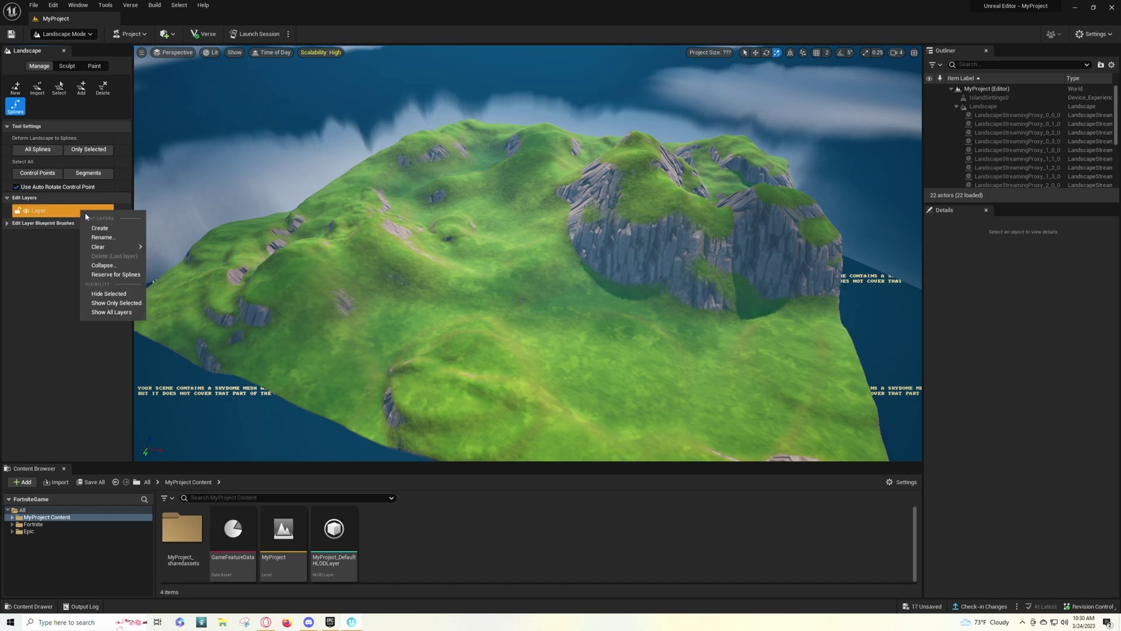
click(102, 226)
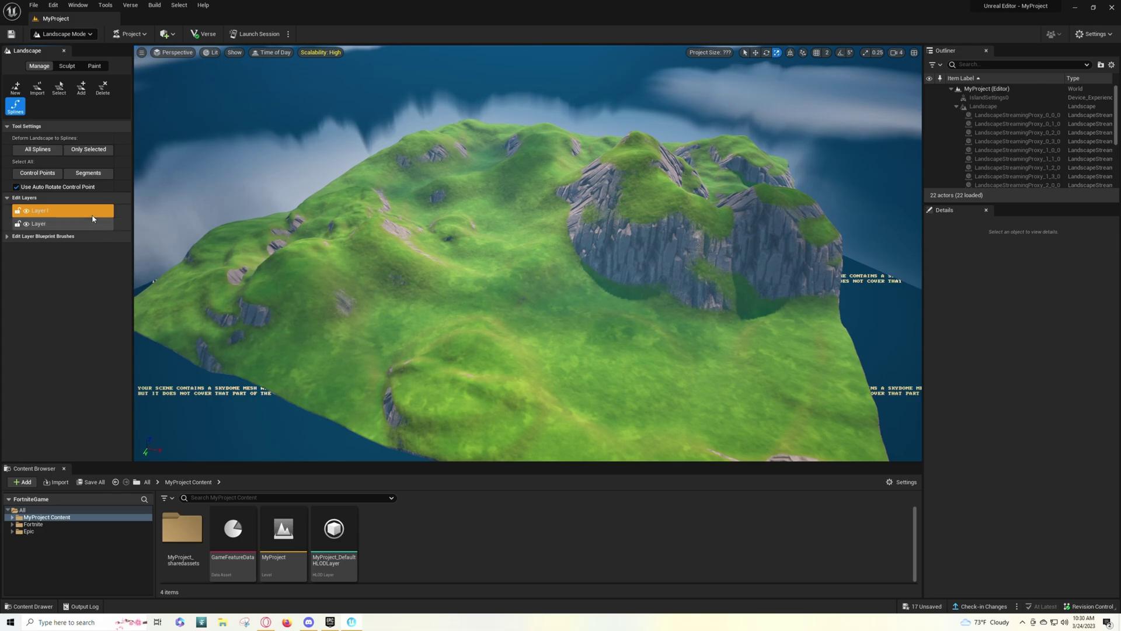
right_click(54, 214)
click(79, 240)
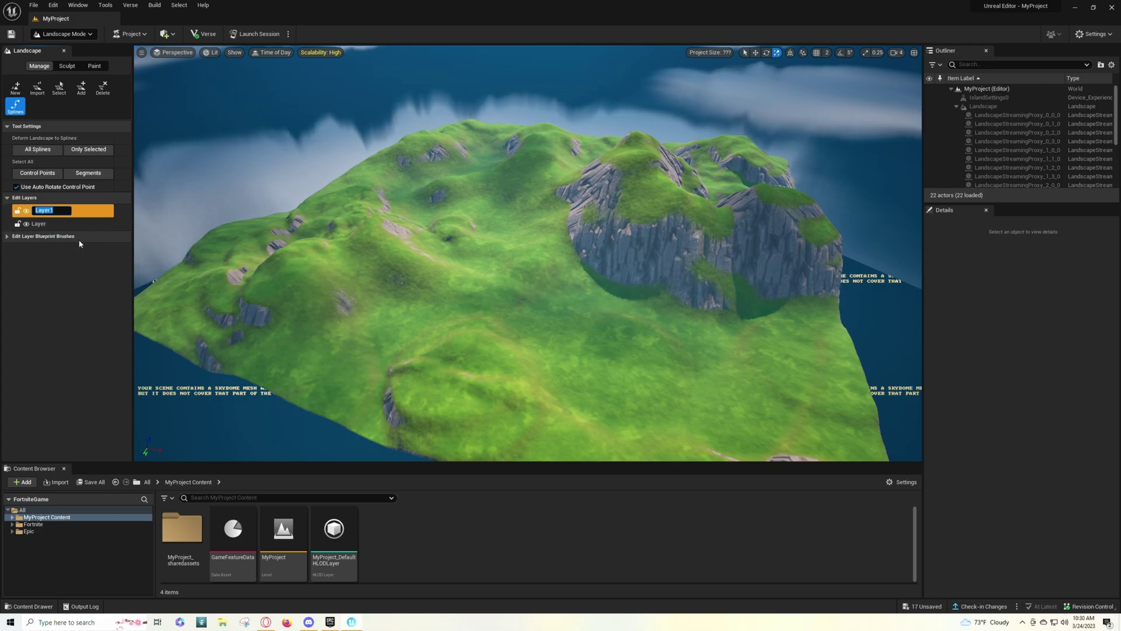
text(Roads)
key(Return)
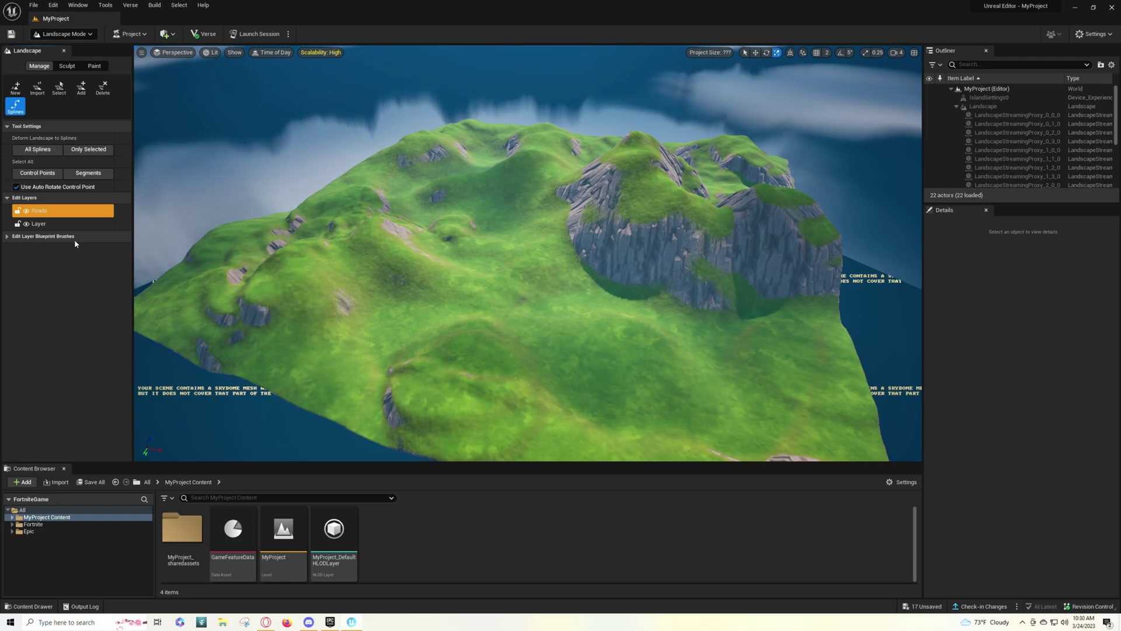
Step: Reserve the Roads edit layer for landscape splines, accepting that its content is cleared, and keep that layer selected
click(52, 214)
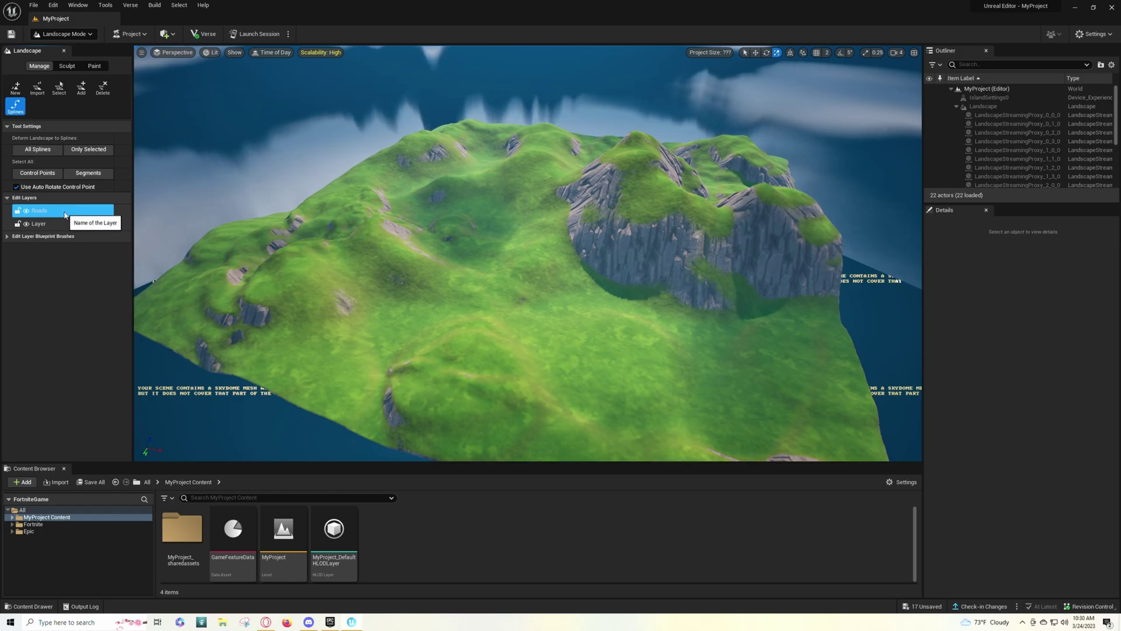
right_click(65, 212)
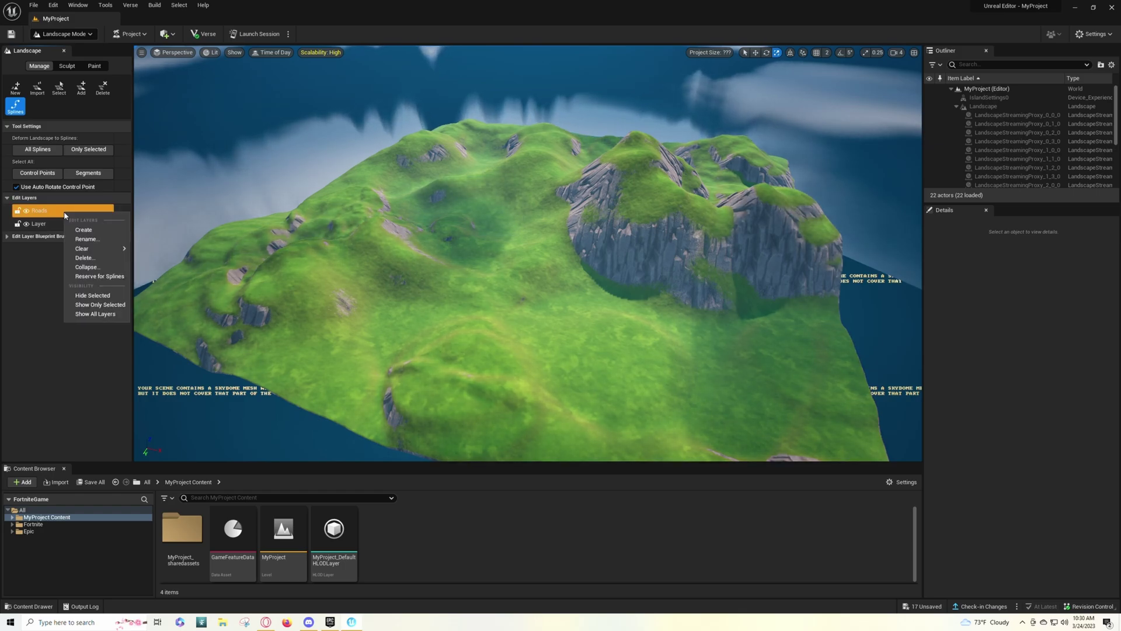
click(109, 276)
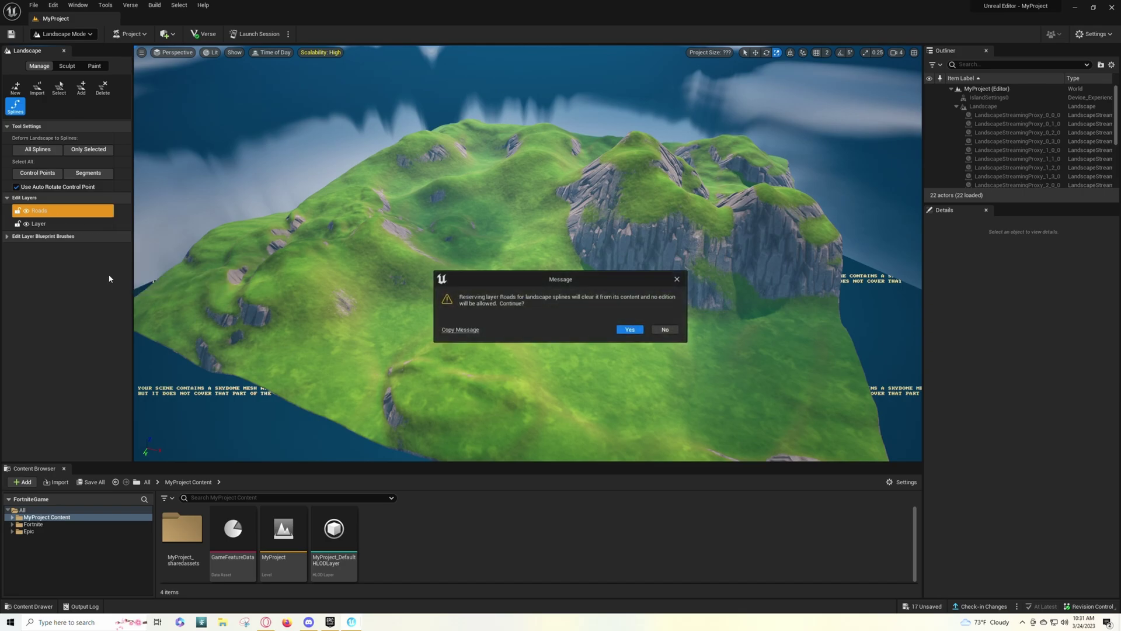
click(626, 330)
click(84, 214)
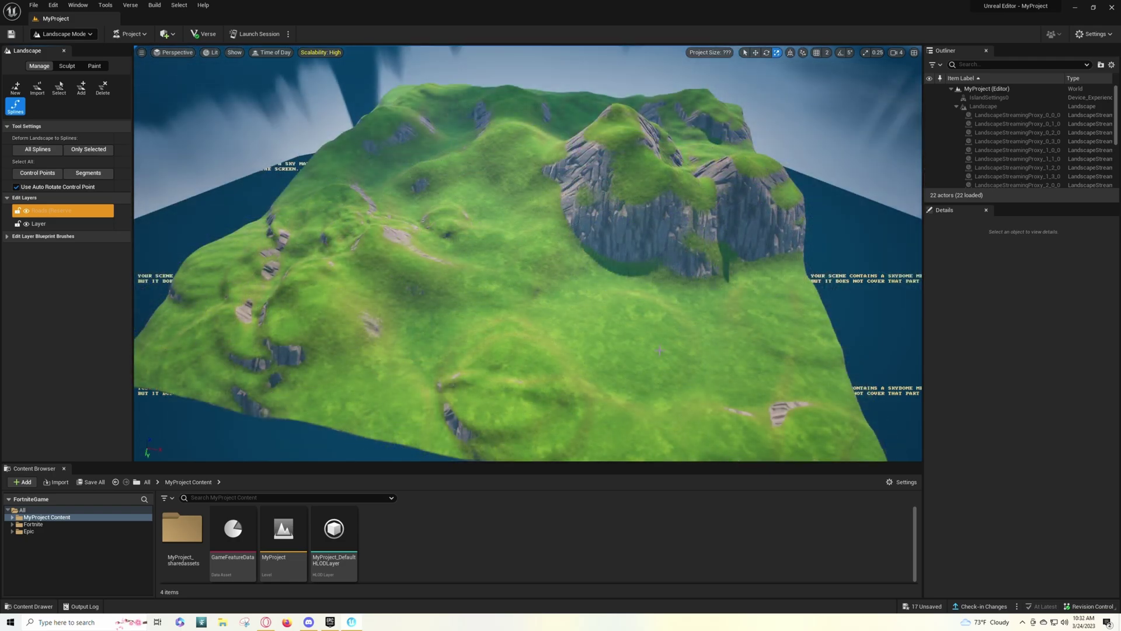
Step: Lay a landscape spline of six control points from the grassy lowland up through the gap between the two rocky cliffs
ctrl+click(615, 360)
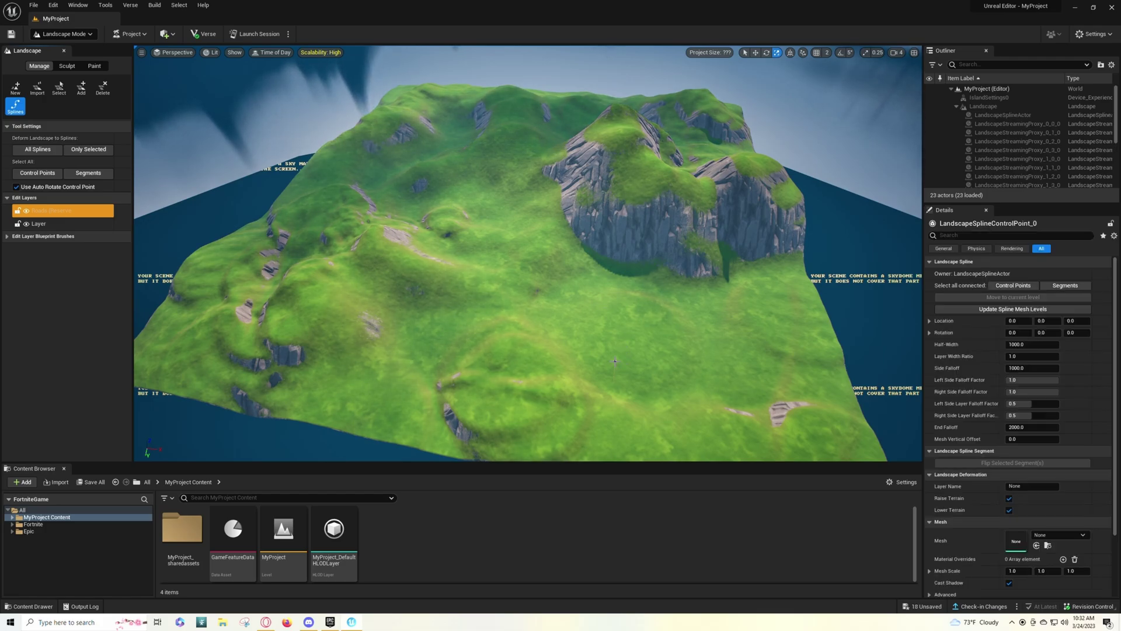
ctrl+click(699, 353)
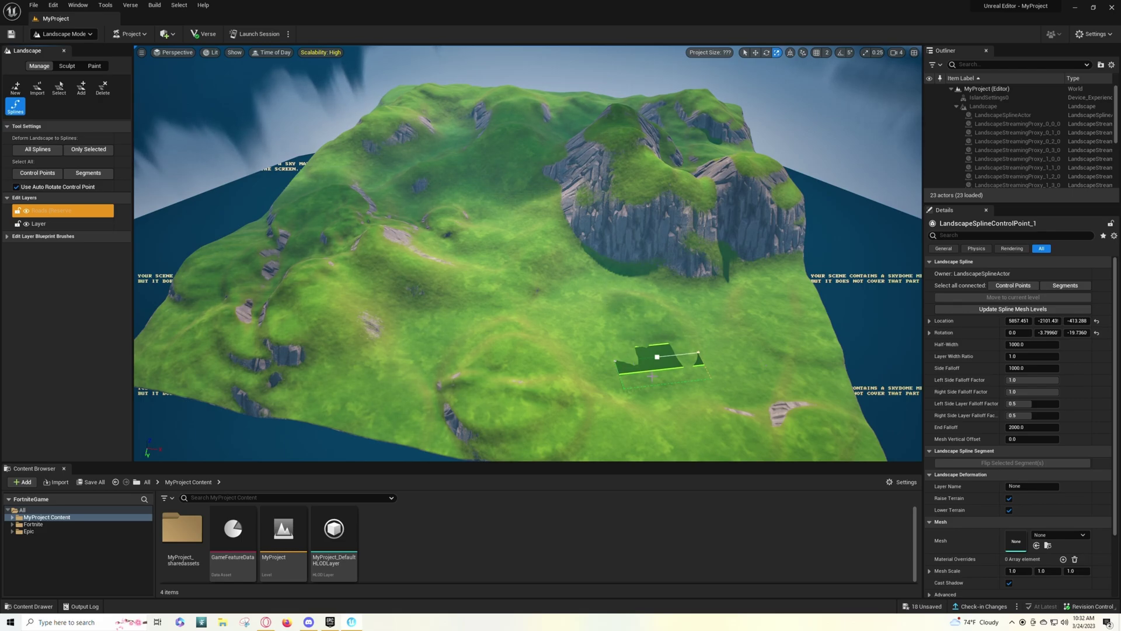
ctrl+click(717, 304)
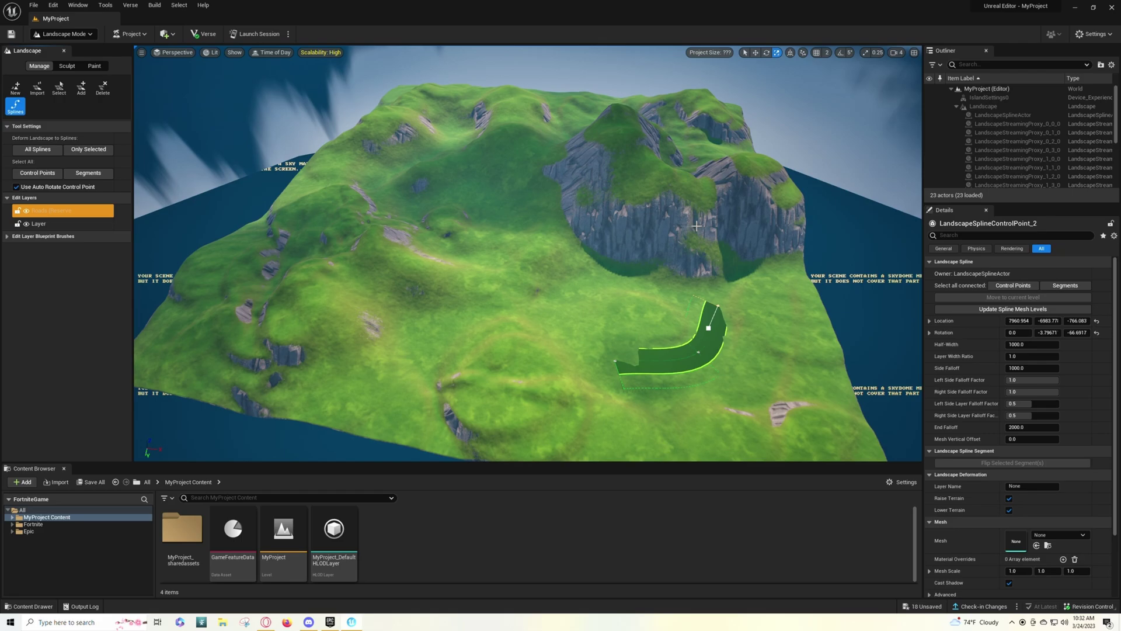
ctrl+click(697, 197)
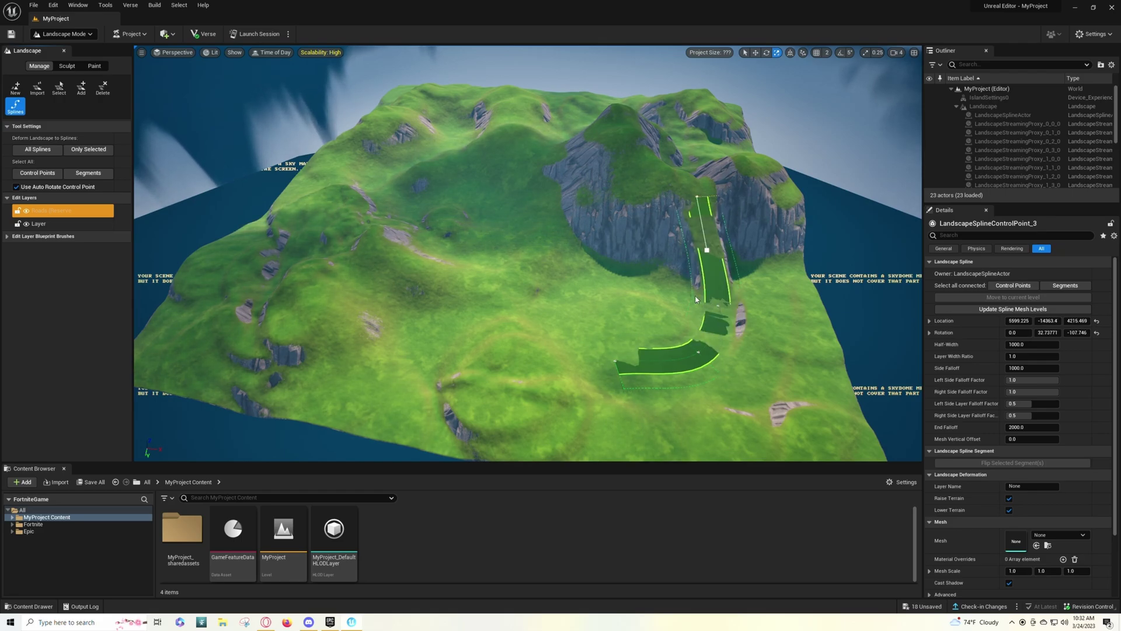
ctrl+click(675, 151)
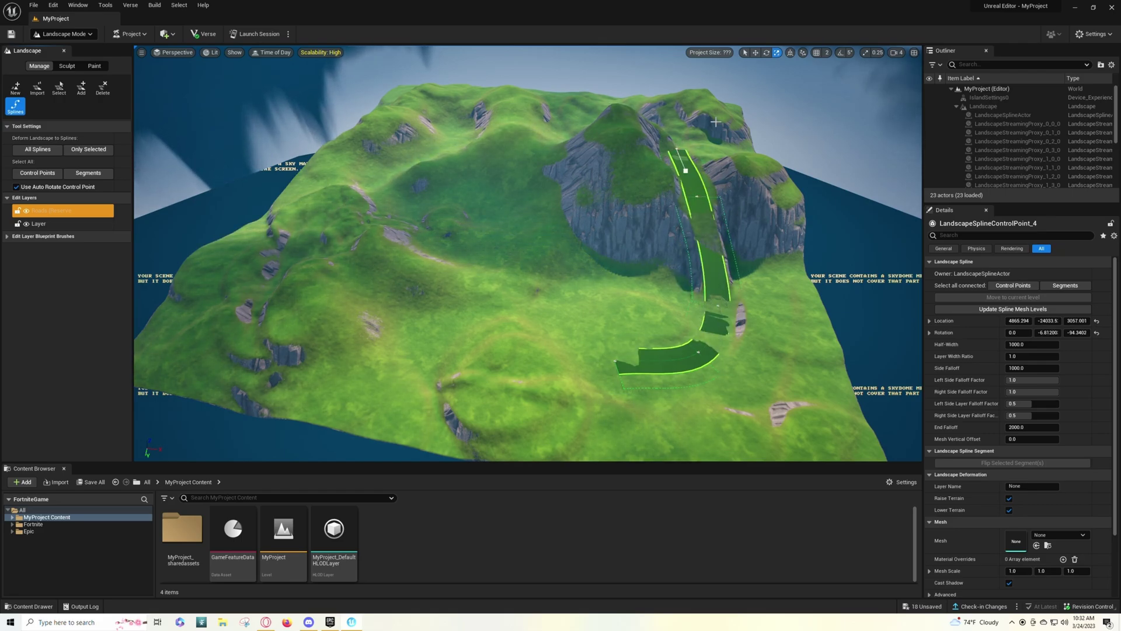
ctrl+click(681, 134)
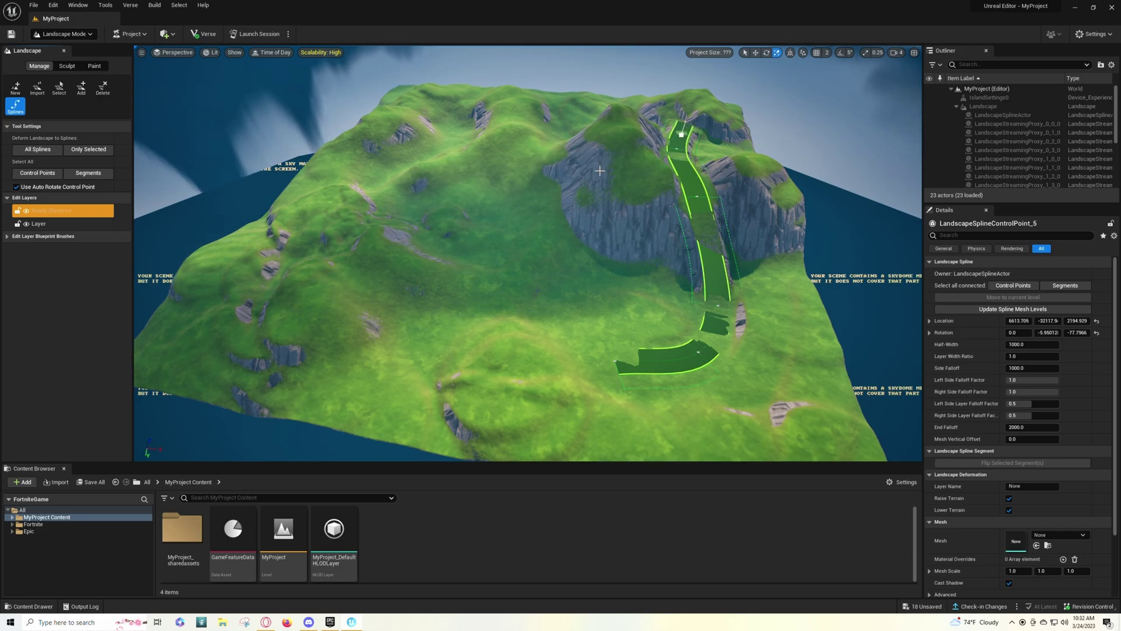
Step: Extend the spline by five control points around the terrain's outer edge behind the cliffs, ending just past the rocky dip
right_drag(675, 150, 600, 172)
key(s)
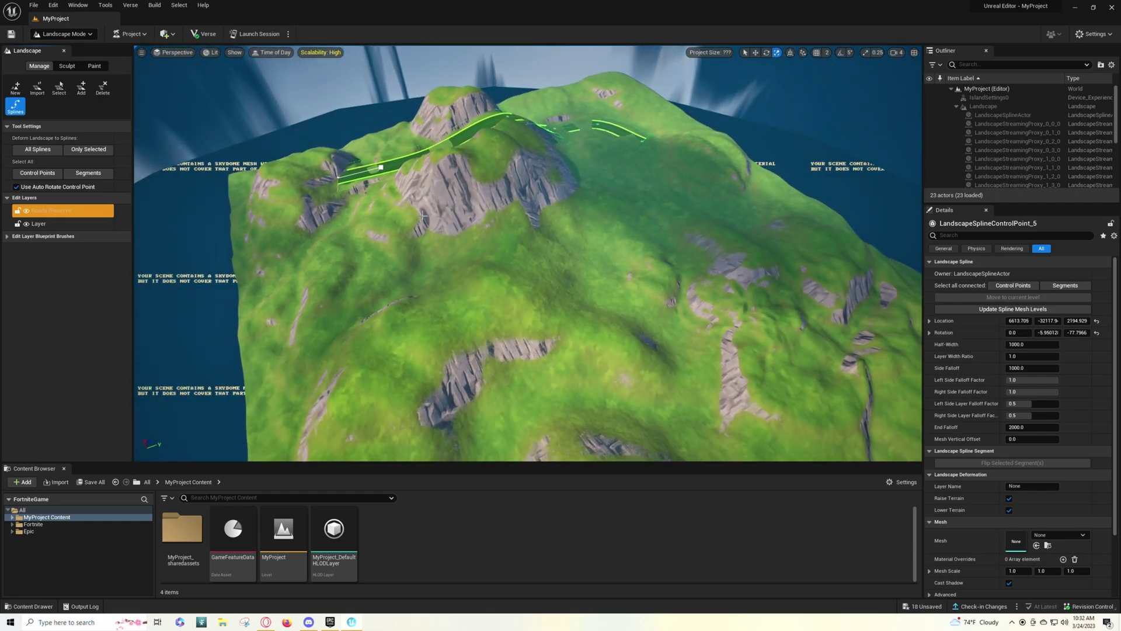
ctrl+click(290, 238)
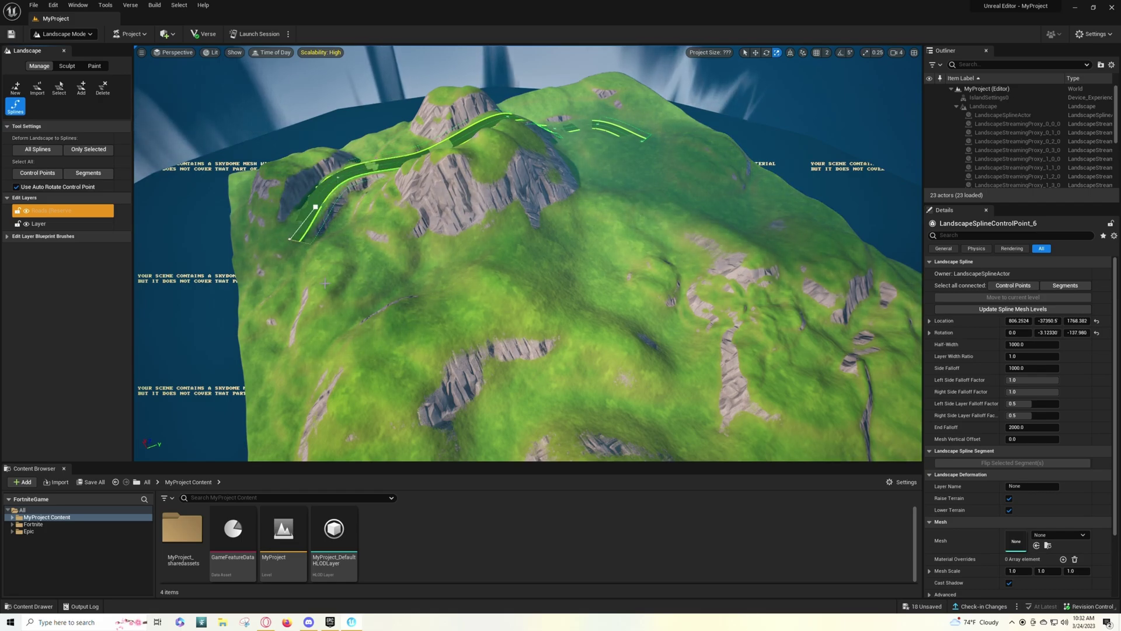
ctrl+click(307, 261)
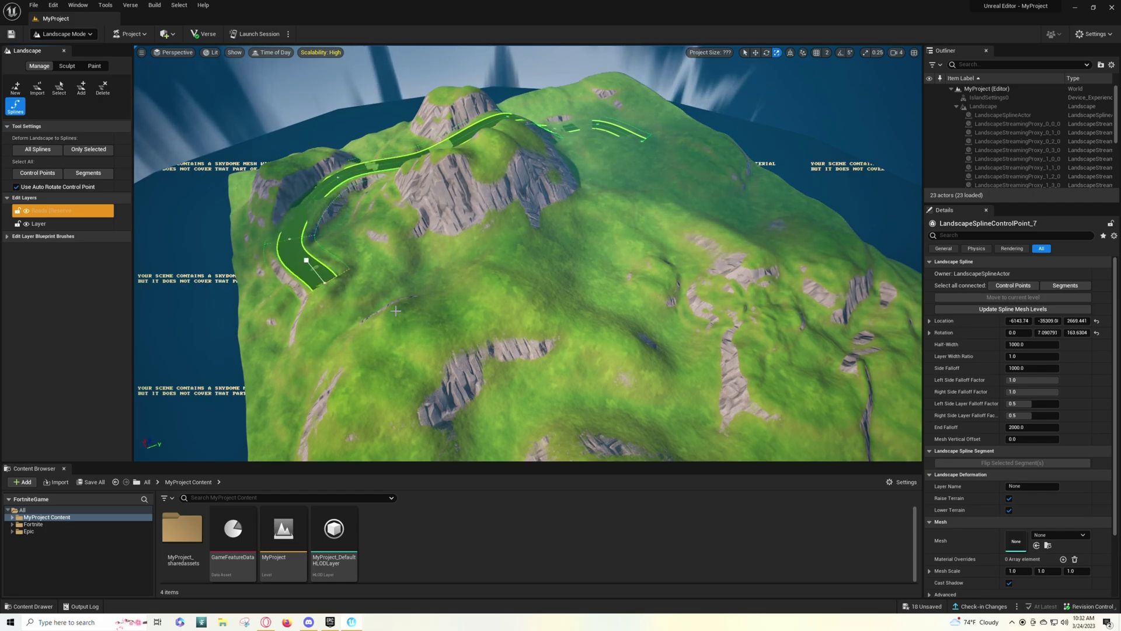
ctrl+click(384, 337)
ctrl+click(435, 376)
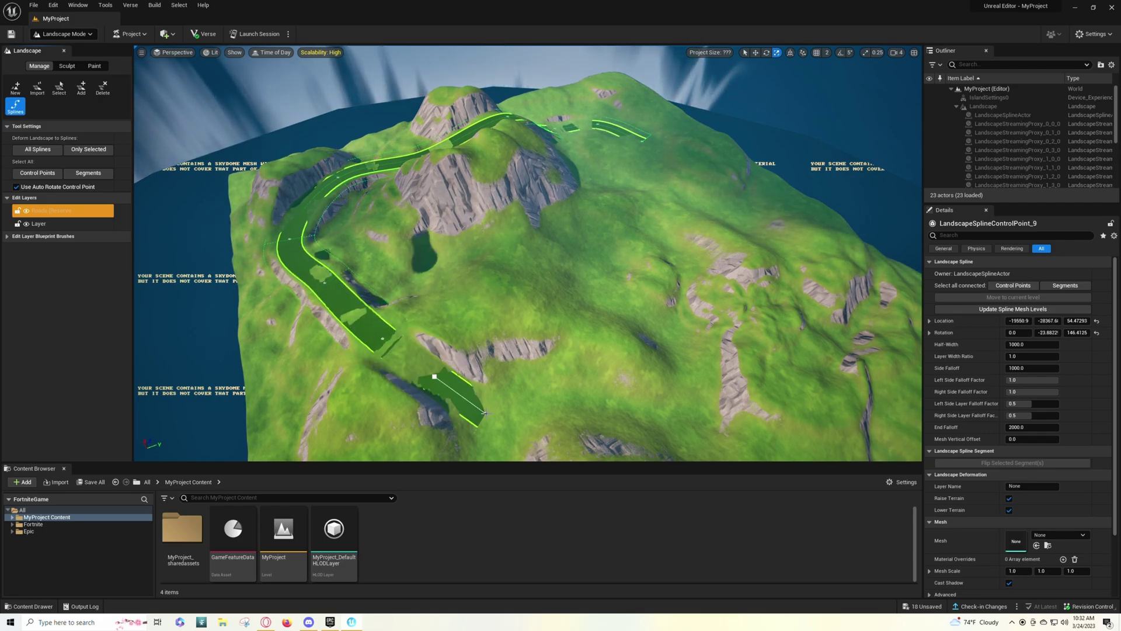
ctrl+click(574, 392)
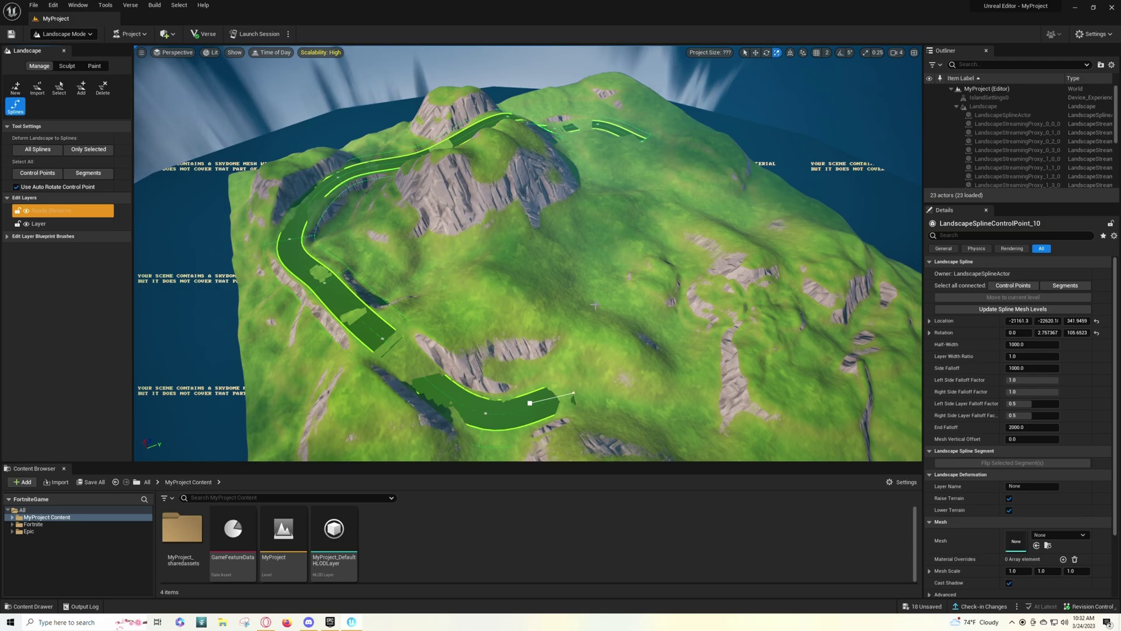
Step: Continue the spline with eight control points winding over the remaining hills and close the loop at its first point
ctrl+click(584, 344)
ctrl+click(645, 279)
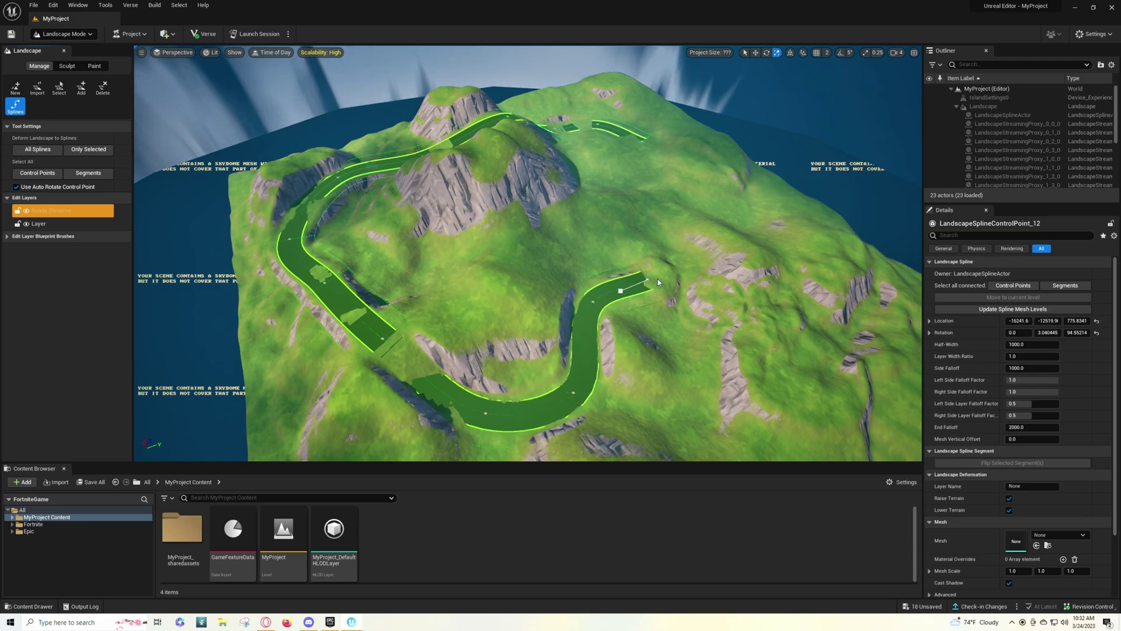
ctrl+click(724, 331)
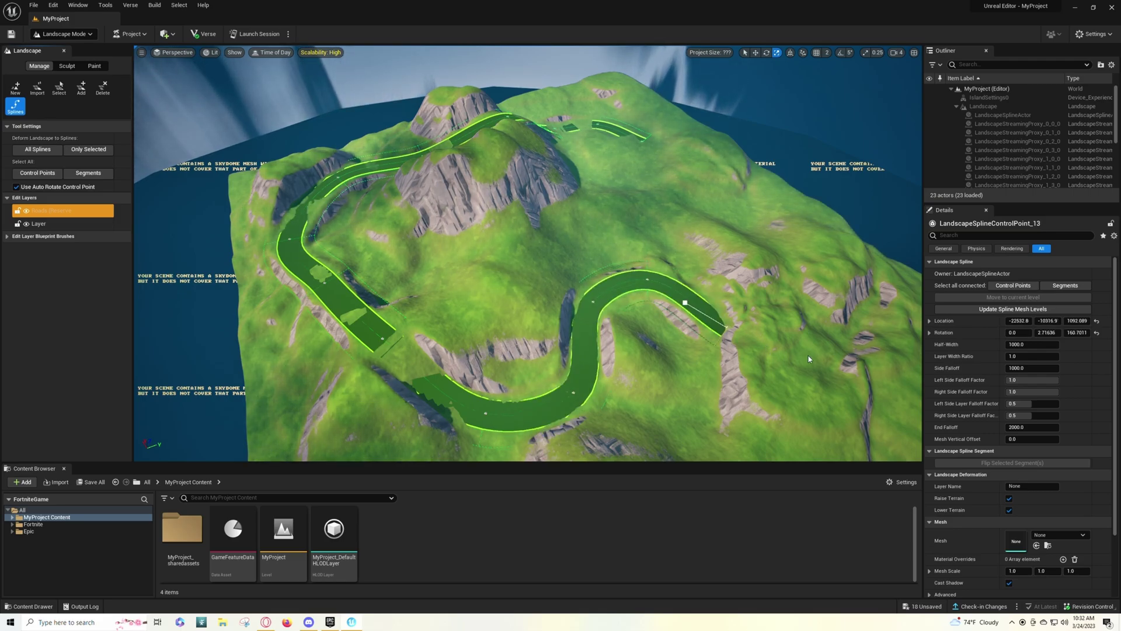
ctrl+click(772, 348)
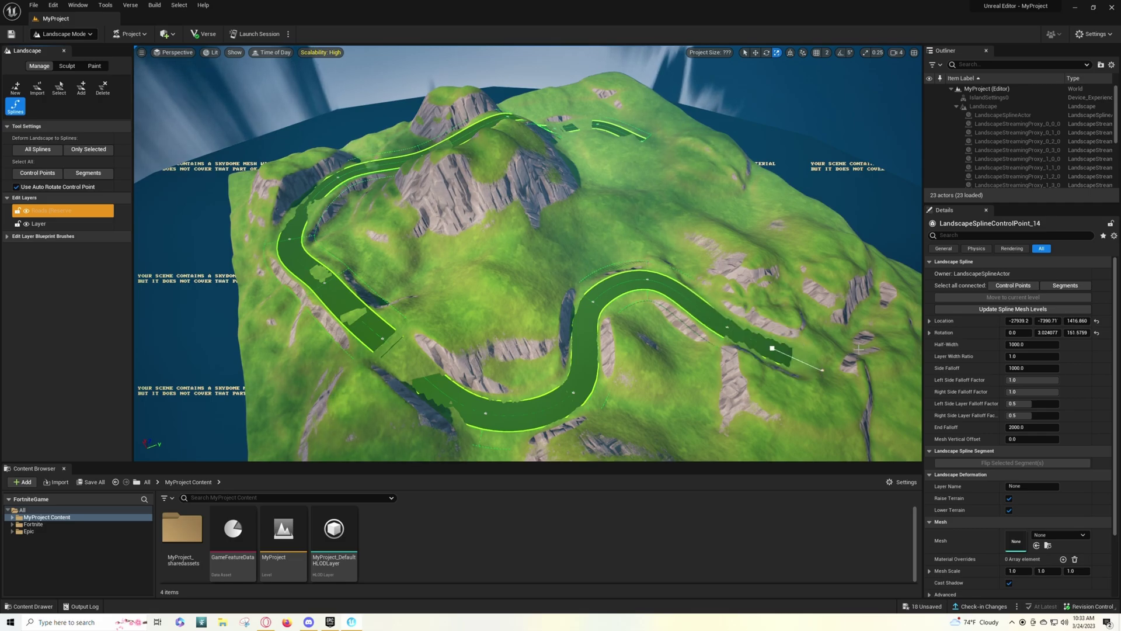
ctrl+click(855, 316)
ctrl+click(827, 252)
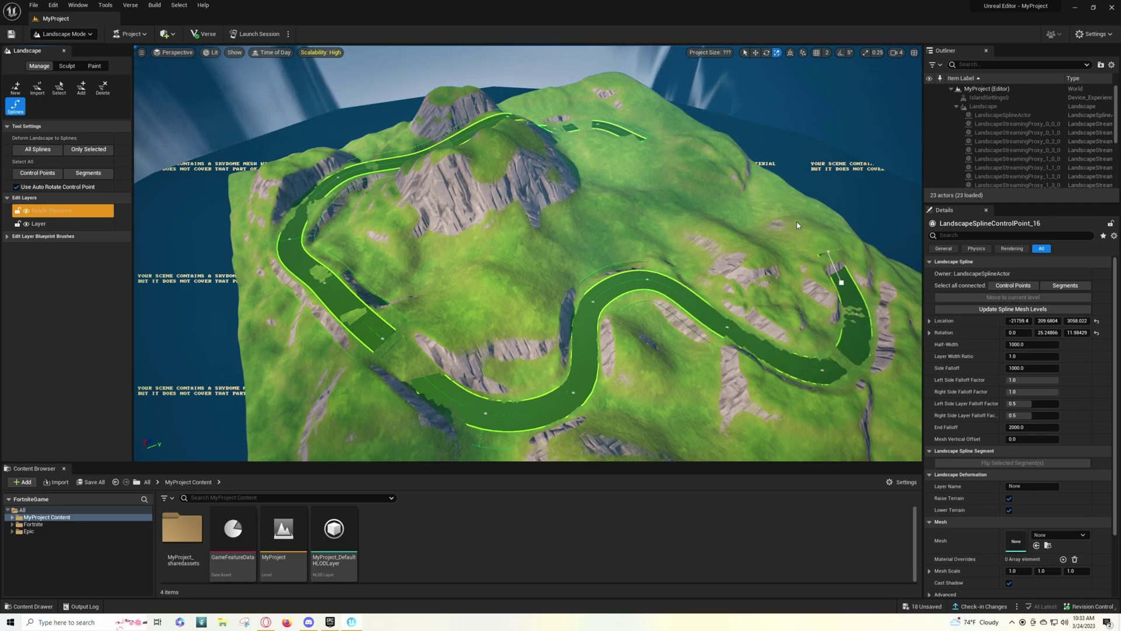
ctrl+click(791, 222)
ctrl+click(710, 177)
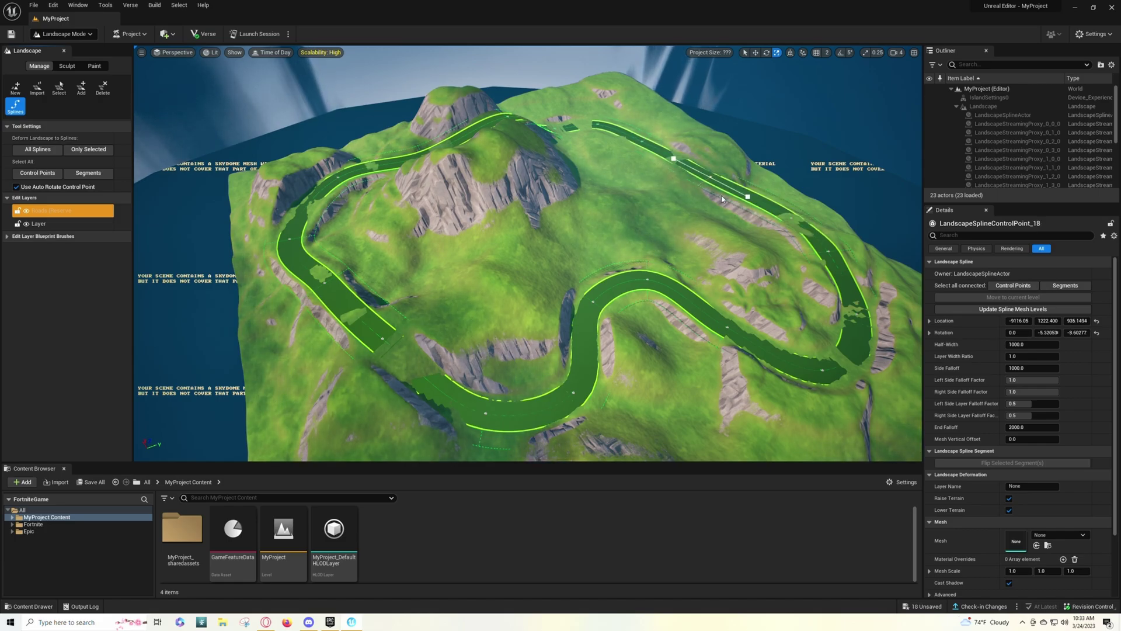
Step: Select all segments of the spline loop, add one Spline Meshes element to them and expand its settings
right_drag(642, 142, 566, 172)
key(w)
key(s)
key(w)
key(s)
key(s)
right_drag(614, 219, 615, 222)
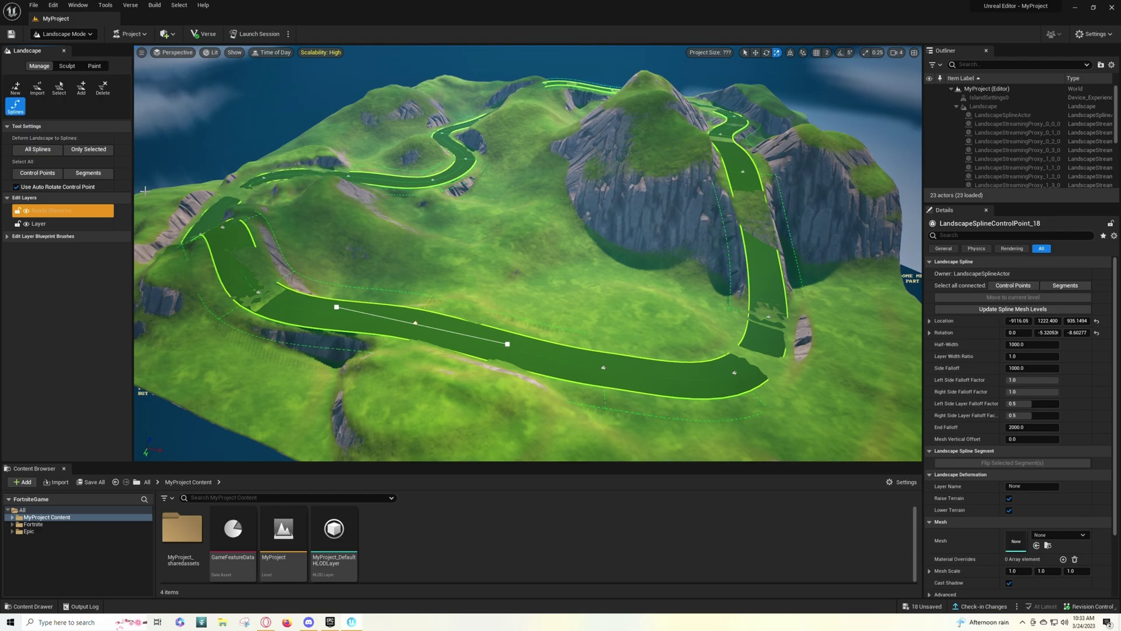
click(37, 173)
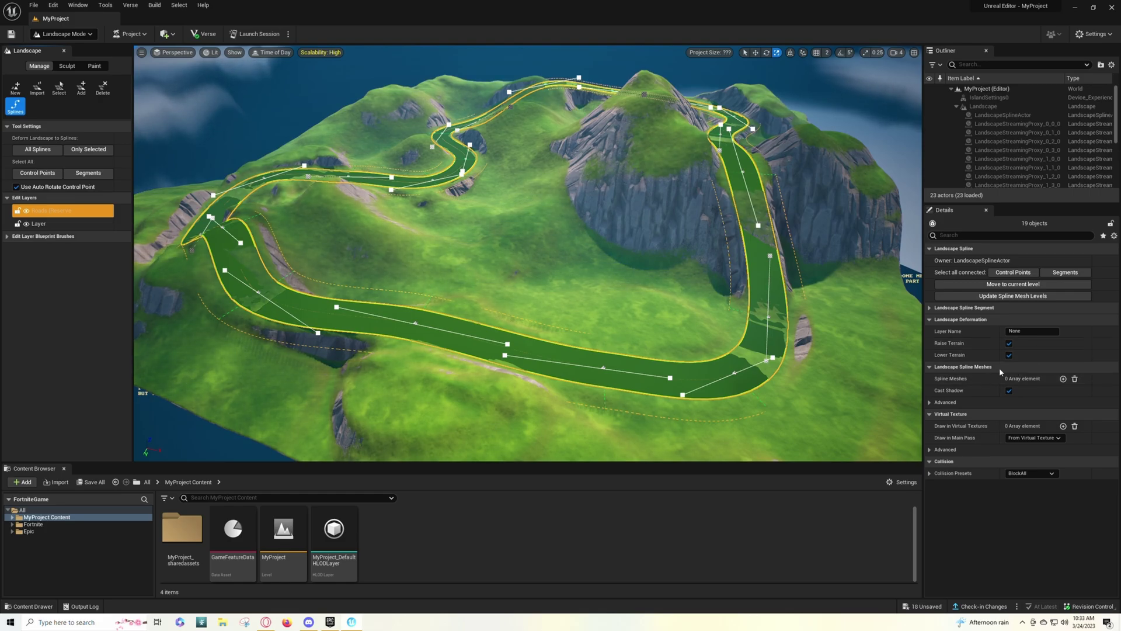
click(1063, 378)
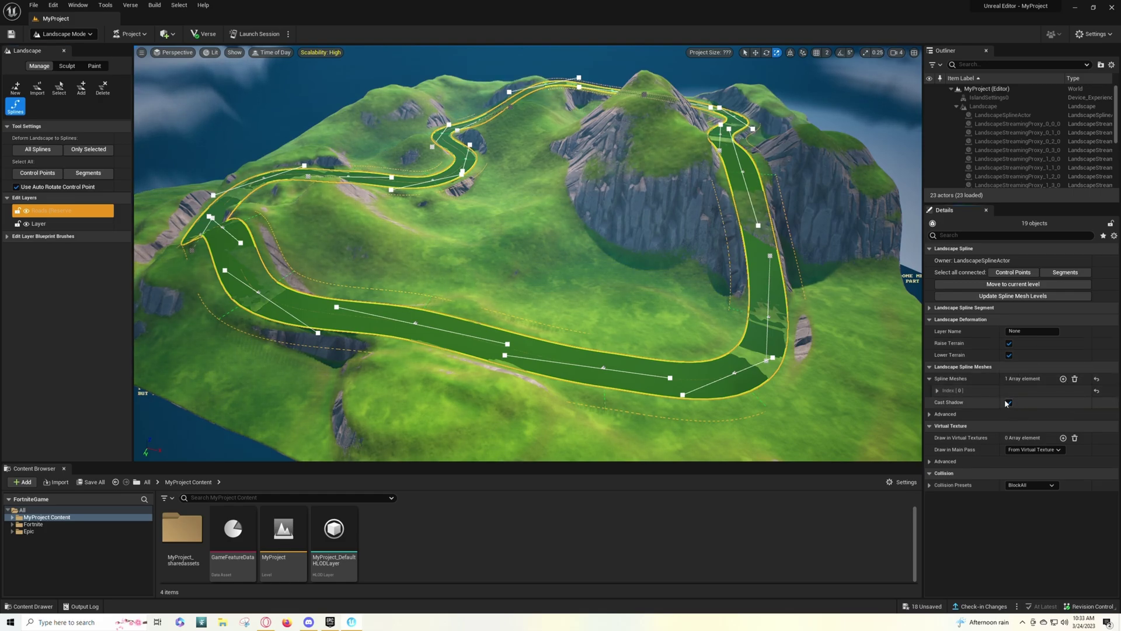
click(938, 391)
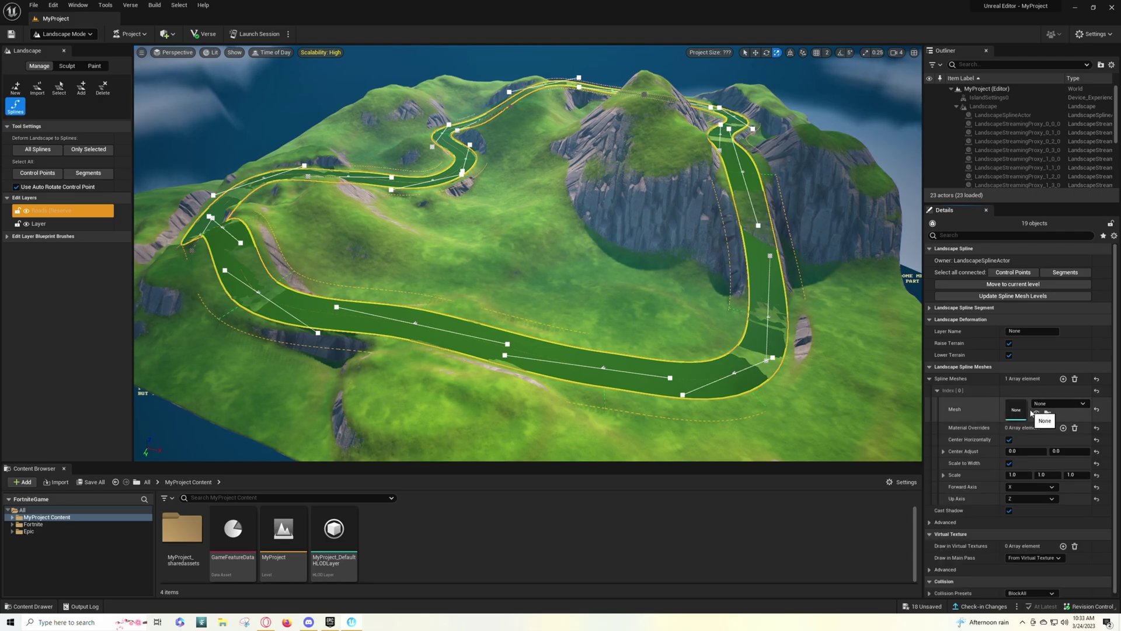
Step: Search the mesh assets for "road" and assign Road Straight as the mesh of the loop's Spline Meshes element
click(1059, 404)
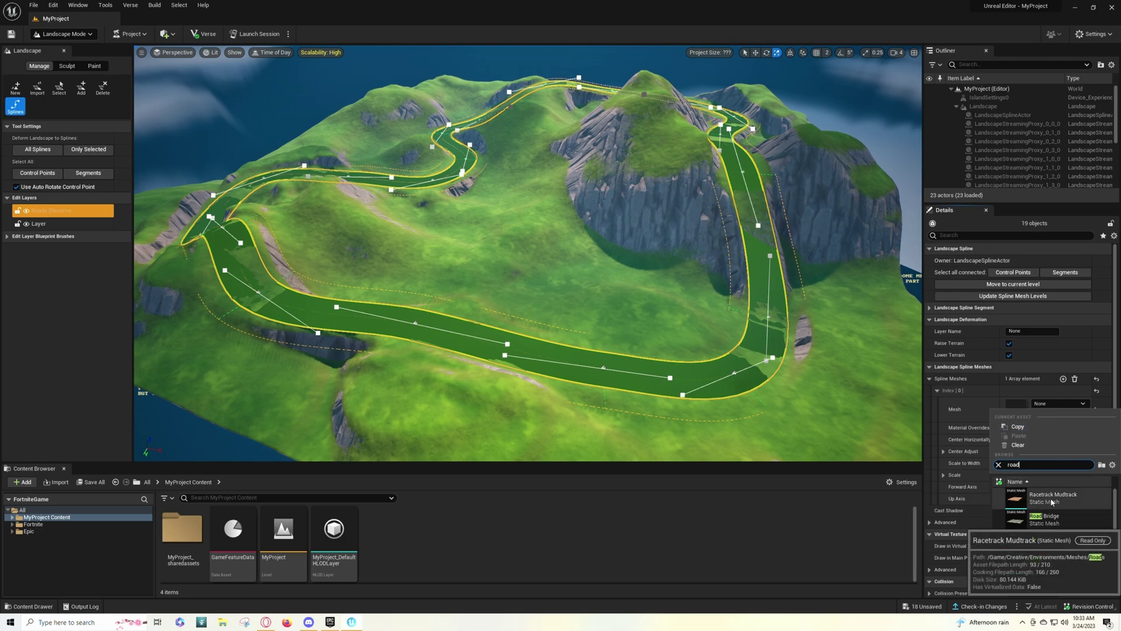
scroll(1052, 499, down, 1)
scroll(1058, 503, down, 2)
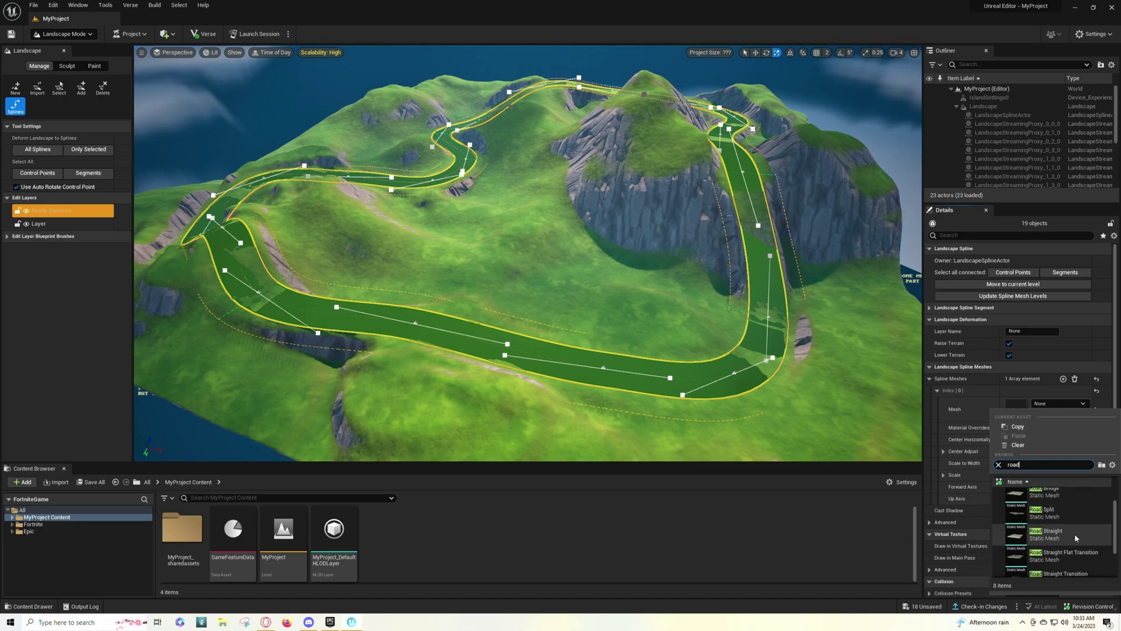
click(1064, 532)
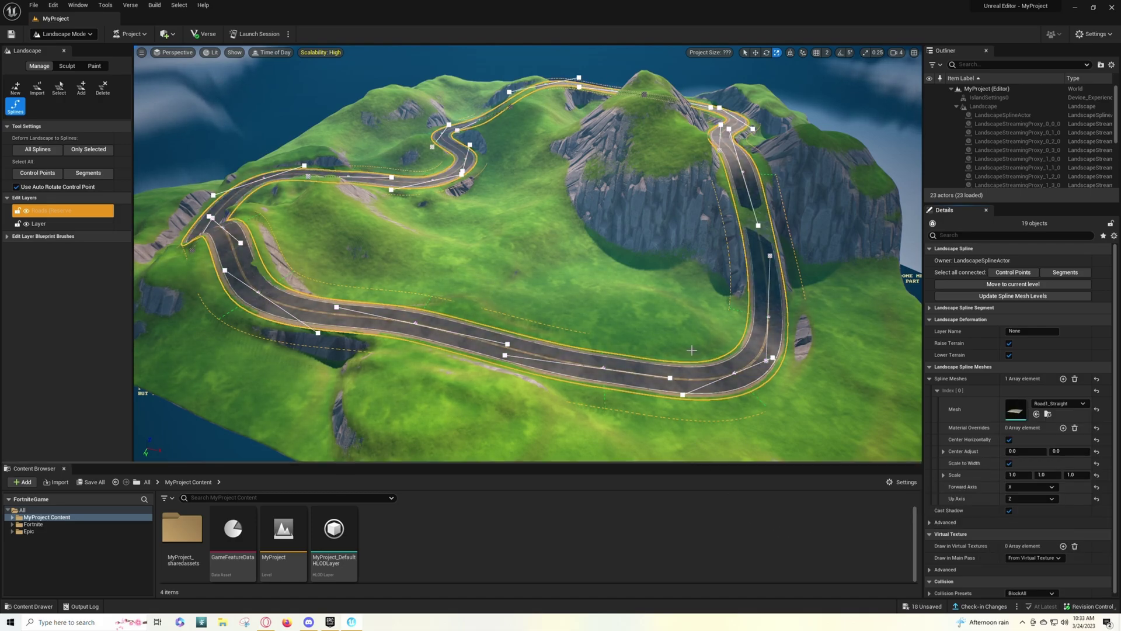
Step: Examine the road surface up close between the cliffs and along the lowland curve for grass poking through
right_drag(311, 209, 435, 184)
key(w)
key(w)
key(s)
key(w)
key(w)
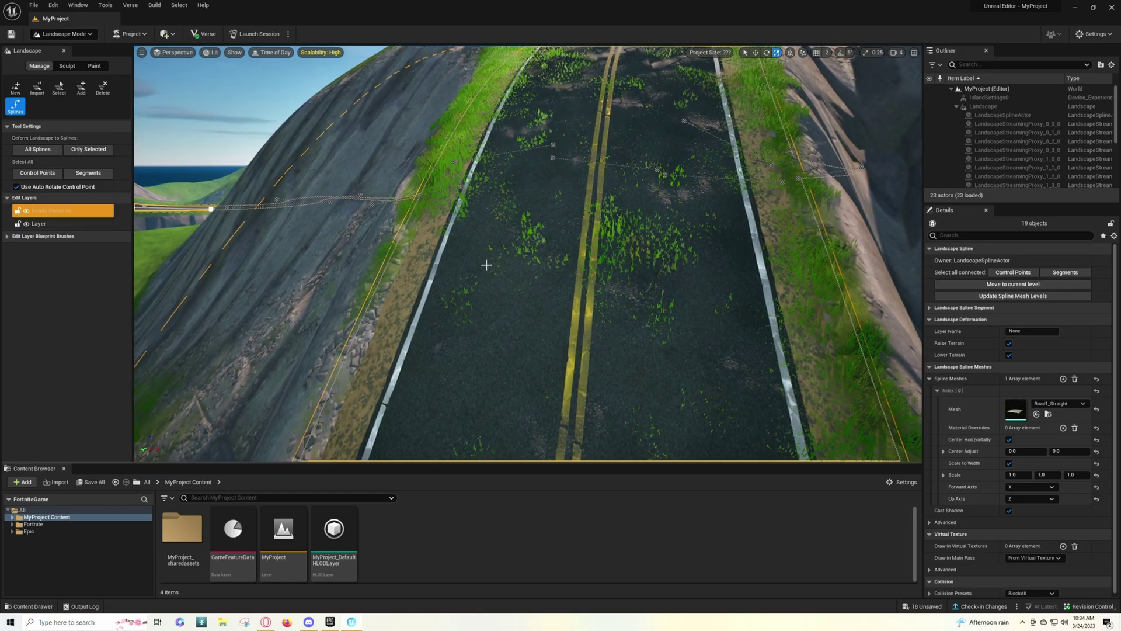
key(s)
right_drag(486, 265, 473, 237)
key(w)
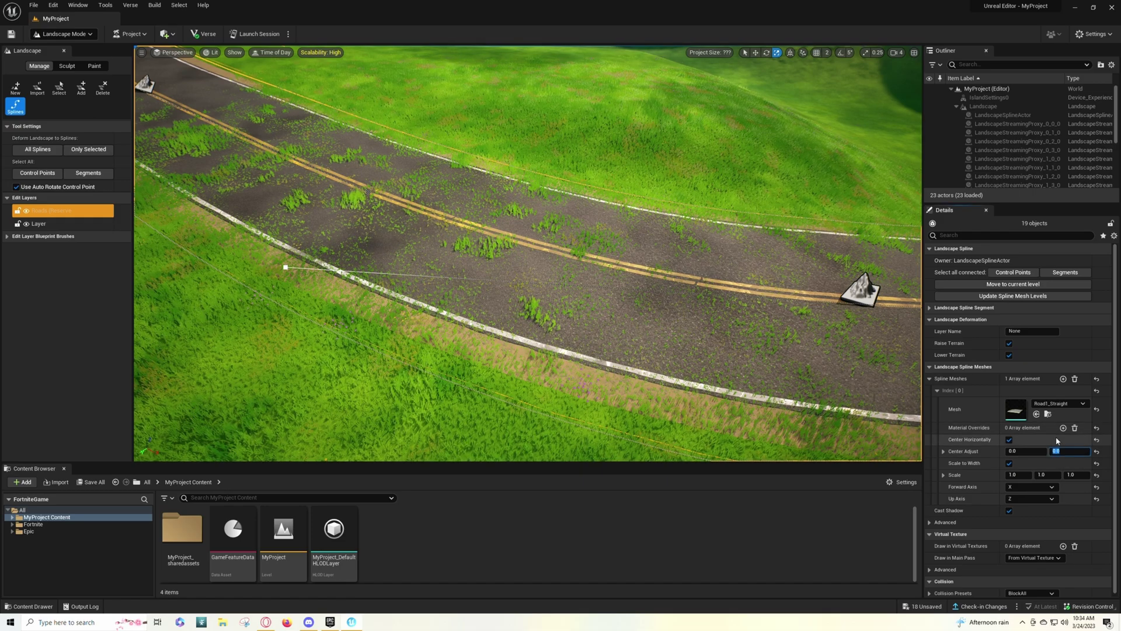
Step: Try vertical Center Adjust values of 20 and 30 on the road mesh
key(Return)
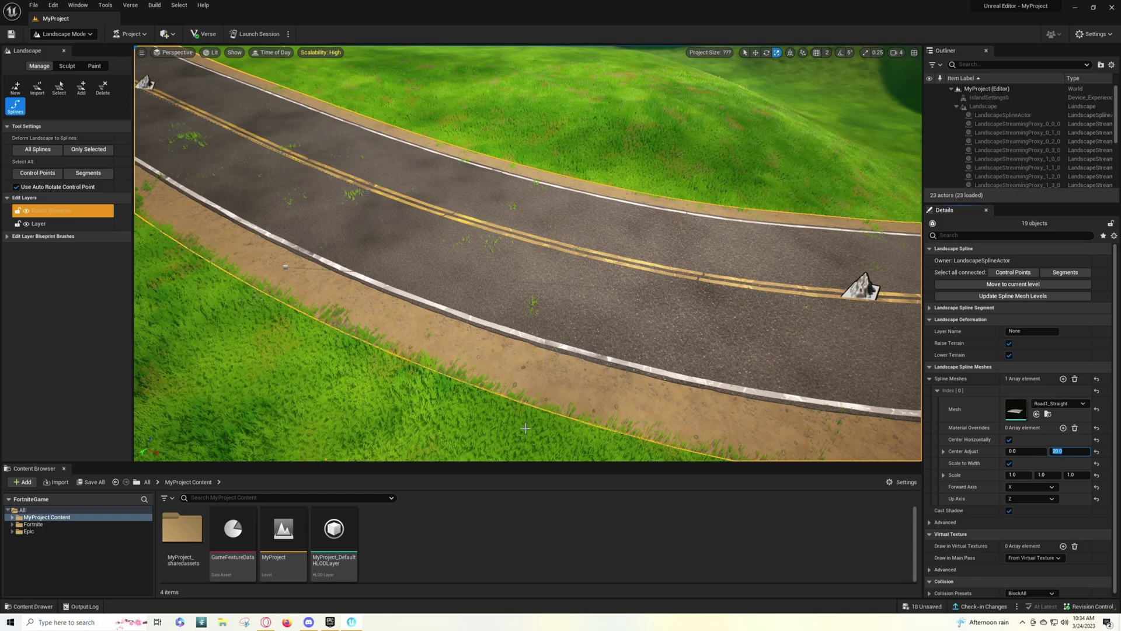
mouse_move(575, 351)
right_down()
mouse_move(537, 379)
mouse_move(520, 421)
mouse_move(549, 339)
mouse_move(575, 350)
right_up()
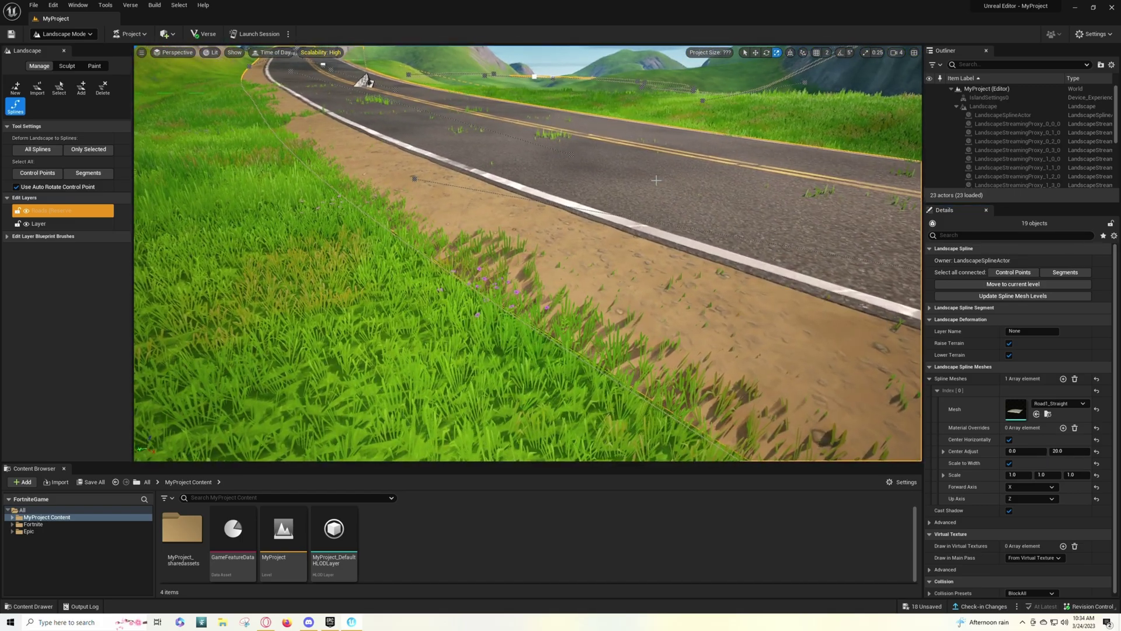
click(1055, 451)
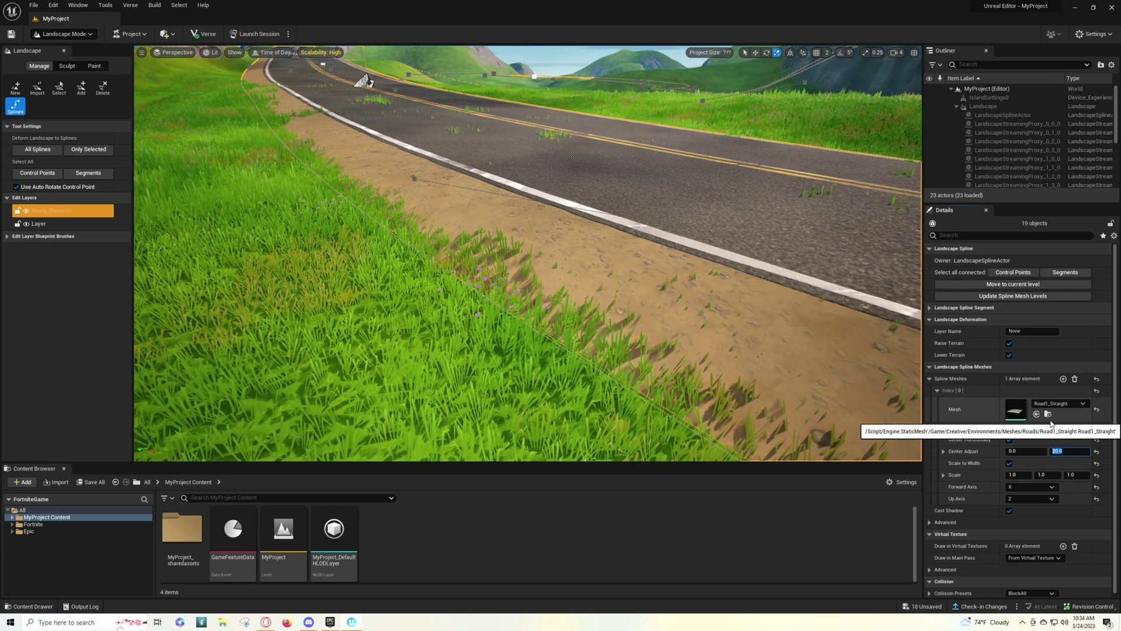
text(30)
key(Return)
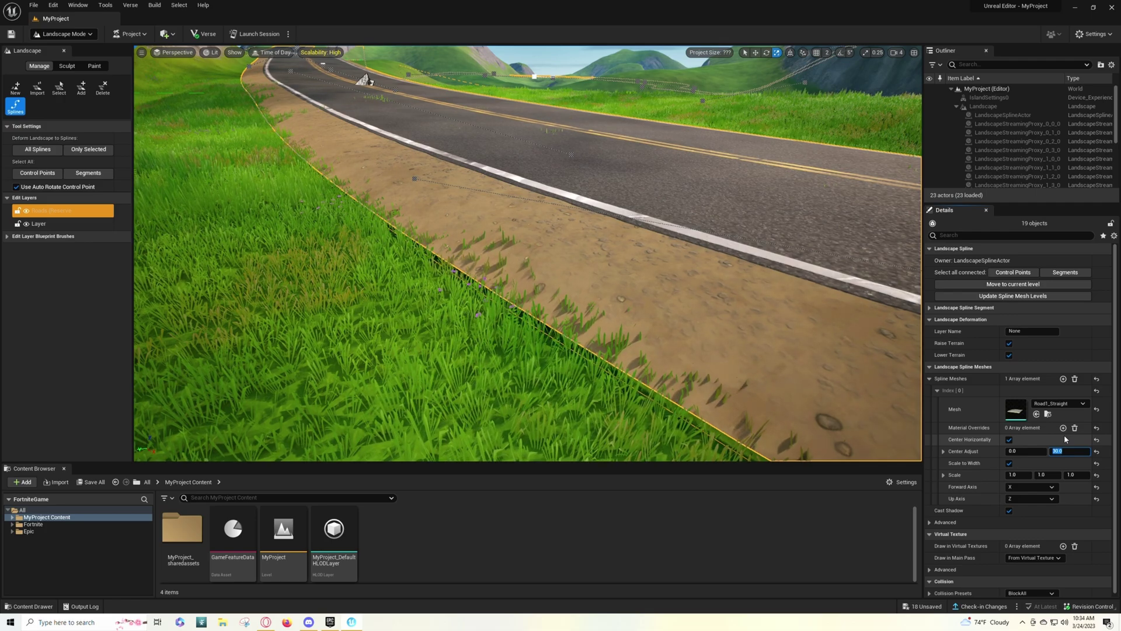
Step: Compare vertical Center Adjust values of 5 and 0 for the road mesh and keep 5
key(Return)
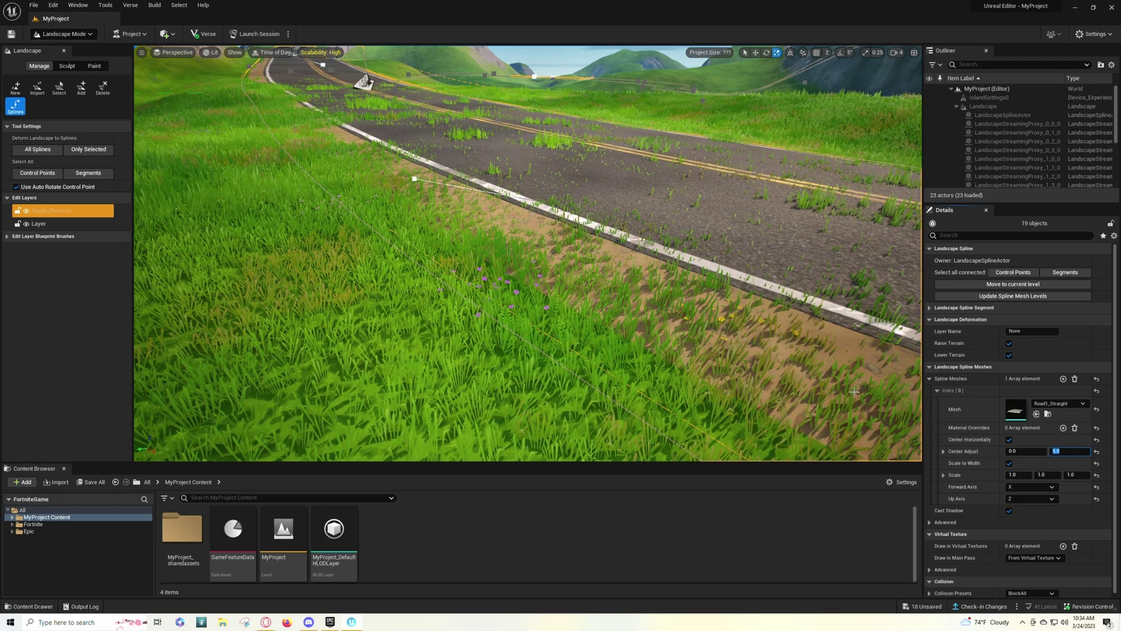
text(0)
key(Return)
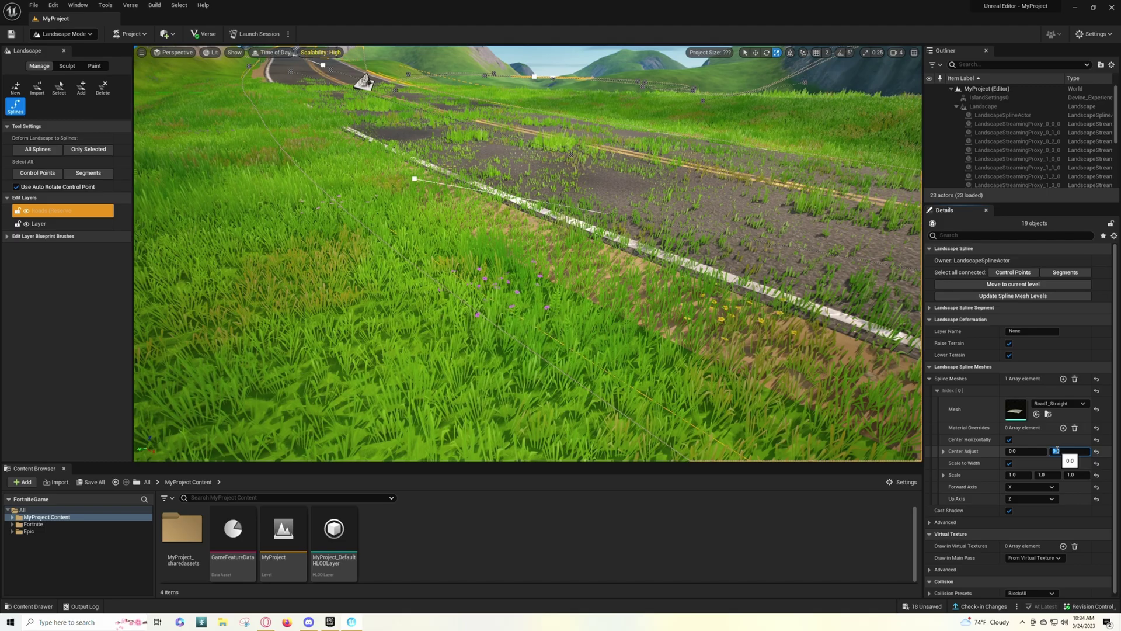
key(Return)
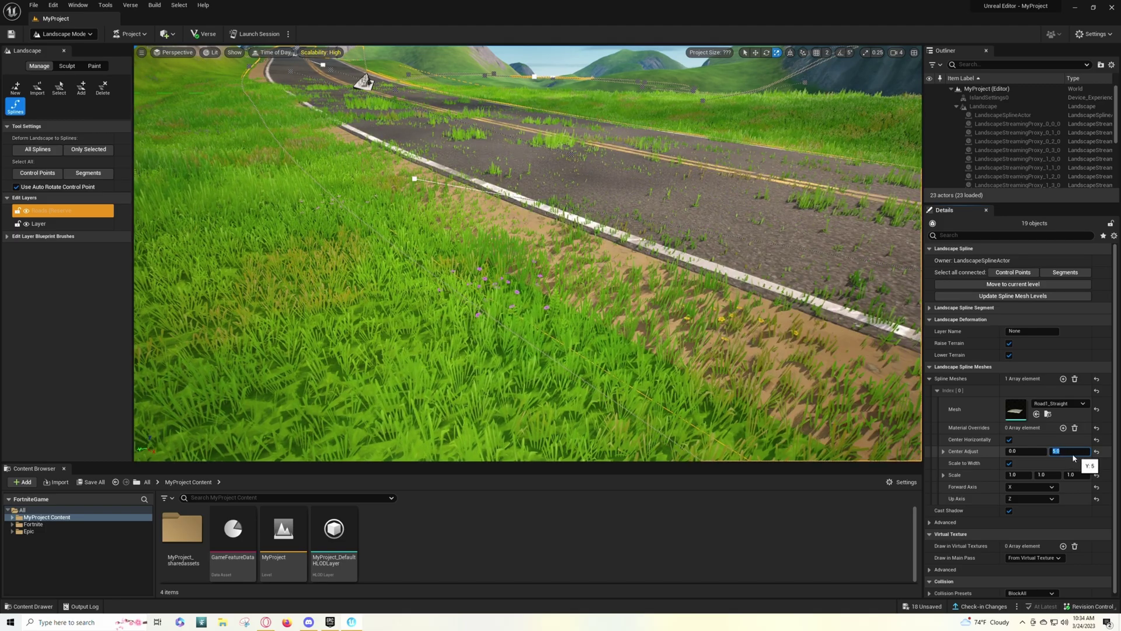
Step: Check the road's height and the remaining grass through the cliff gap and along the lowland curve
key(s)
right_drag(743, 139, 870, 64)
key(w)
key(w)
key(s)
scroll(528, 254, down, 3)
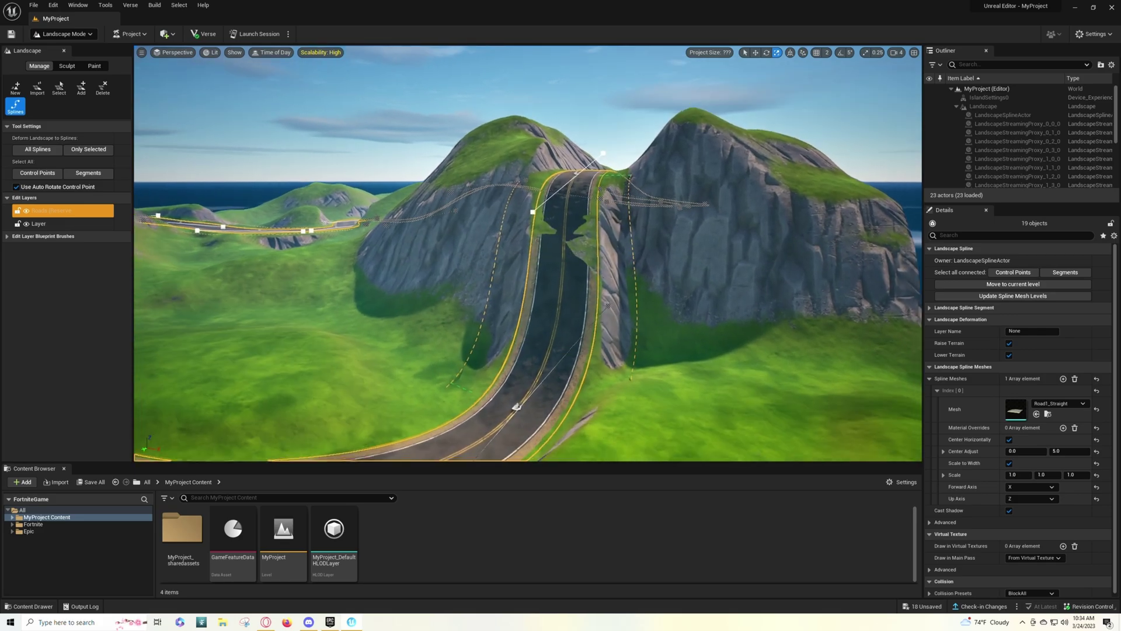
scroll(638, 232, up, 10)
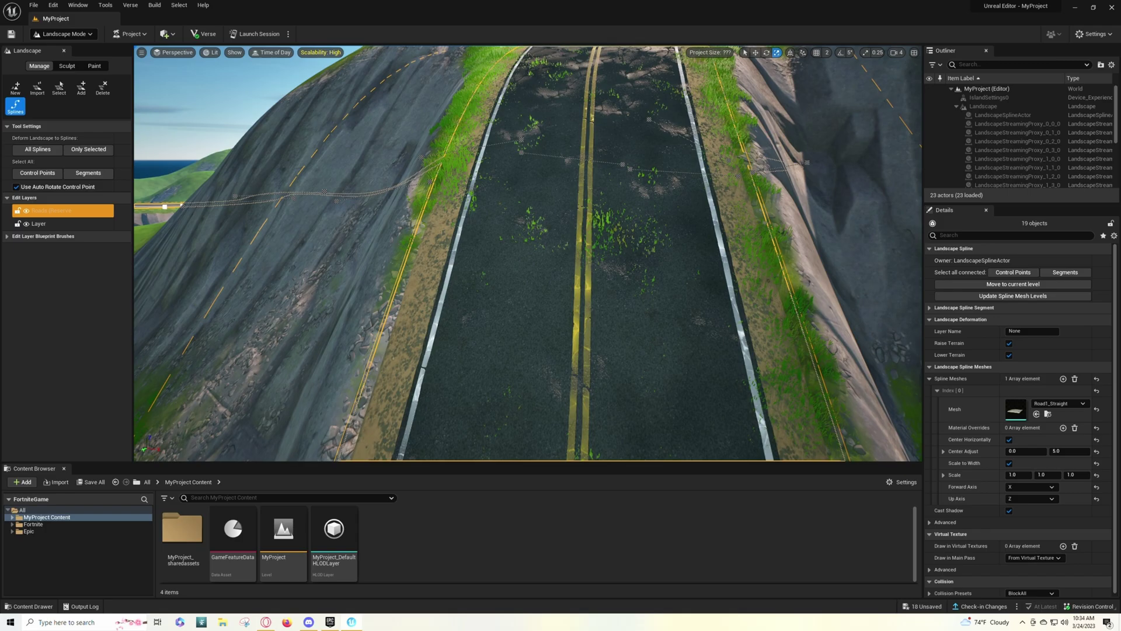
scroll(527, 253, down, 10)
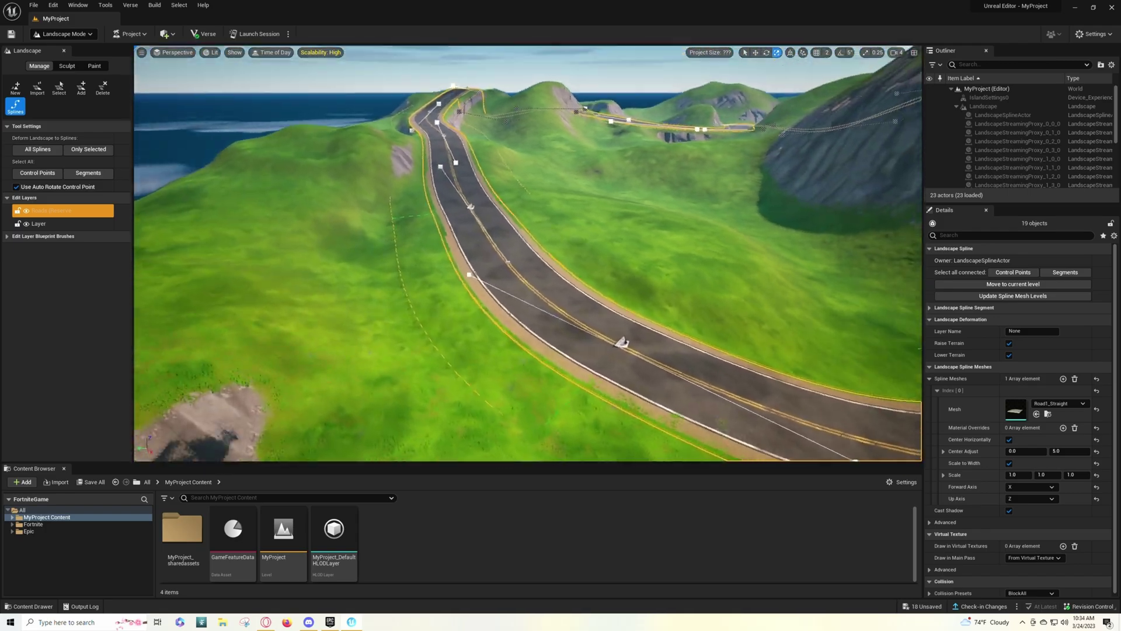
scroll(428, 203, up, 10)
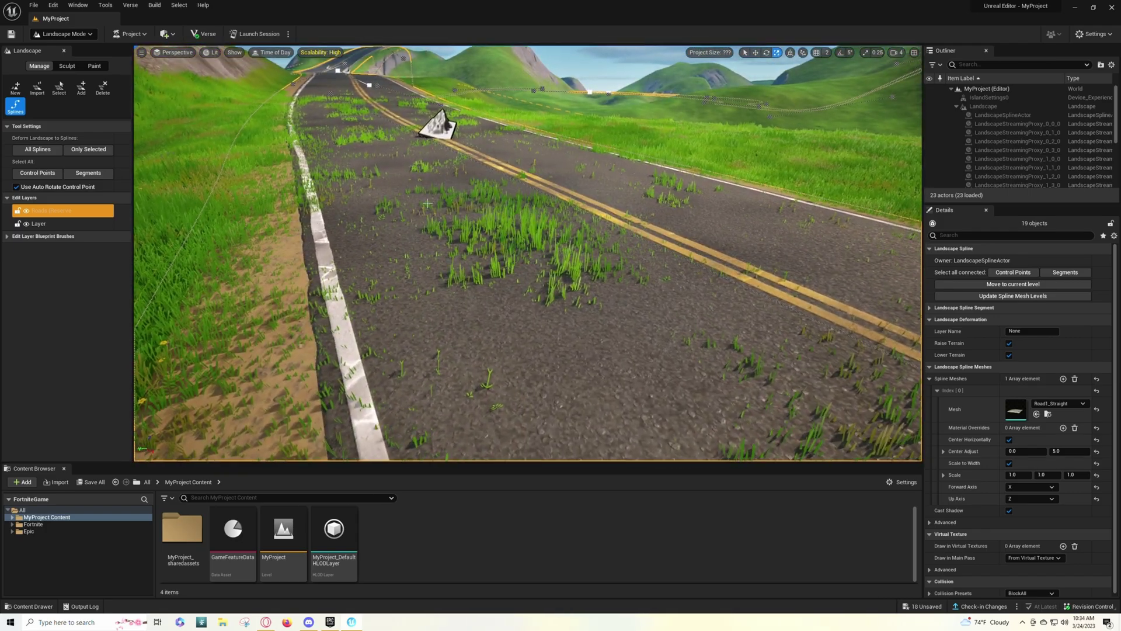
right_drag(528, 228, 437, 224)
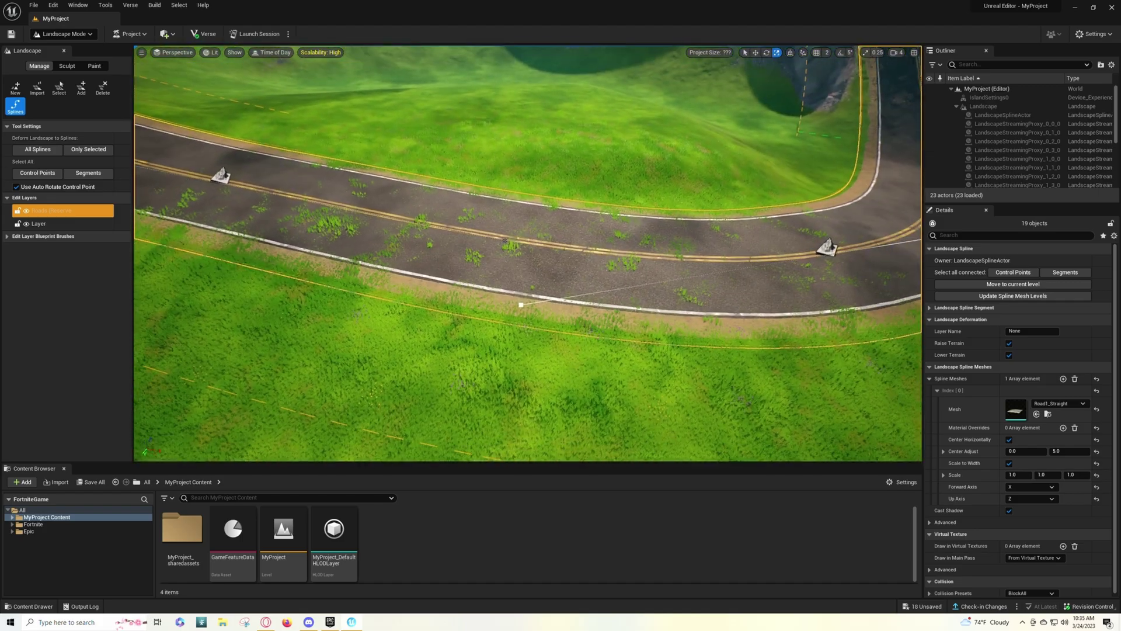
scroll(438, 223, up, 5)
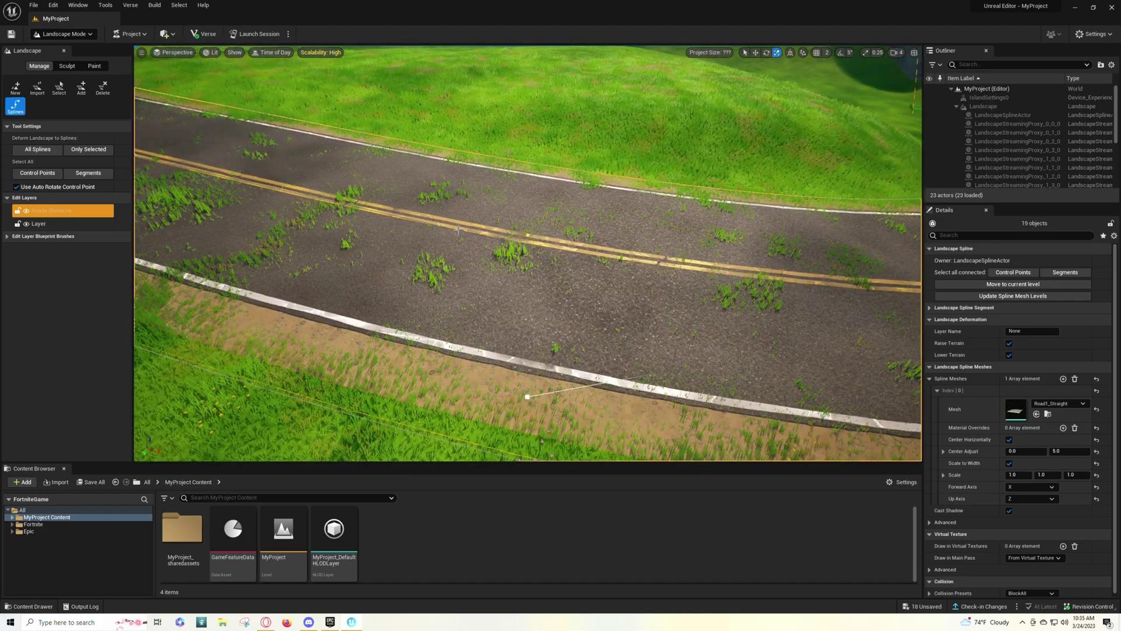
Step: Switch to landscape painting and make the edit layer named Layer active instead of the reserved Roads layer
click(98, 67)
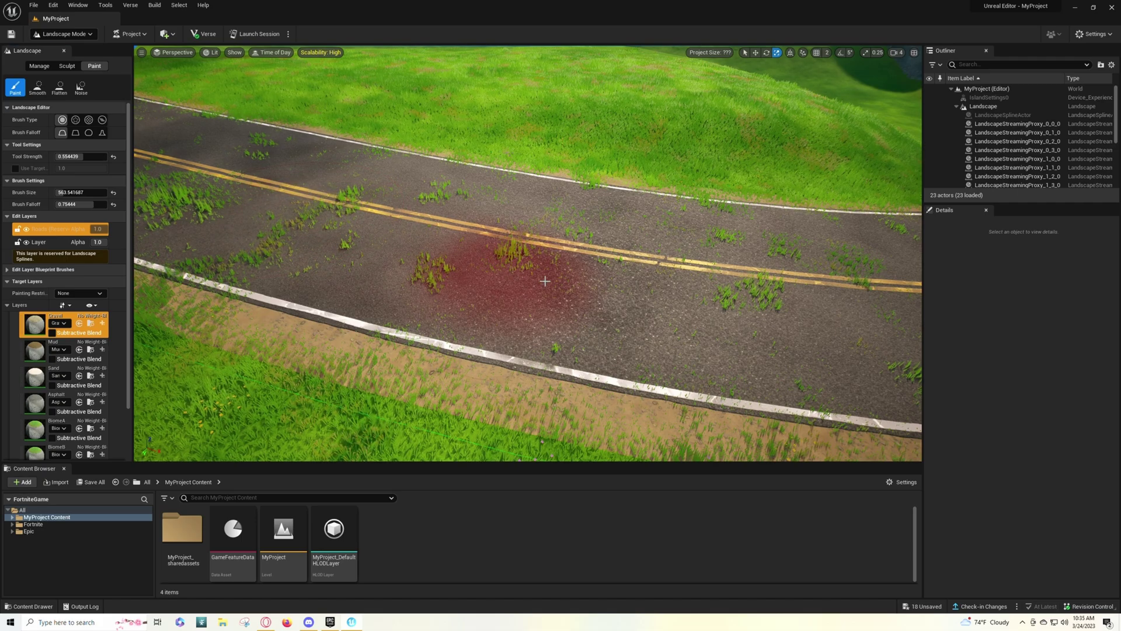
click(490, 308)
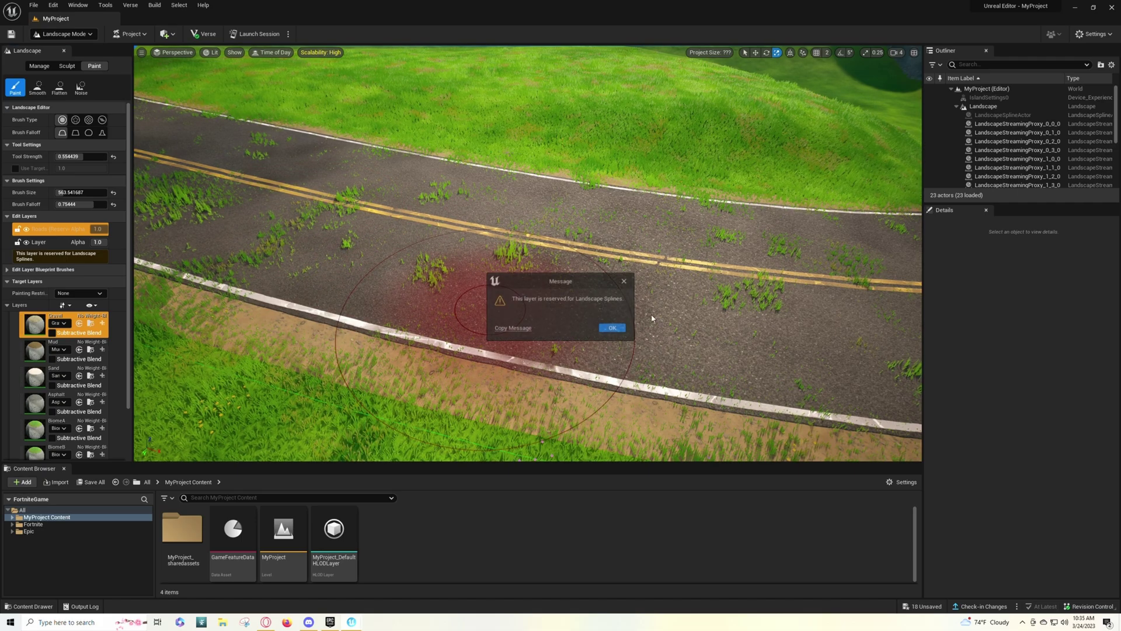
click(613, 329)
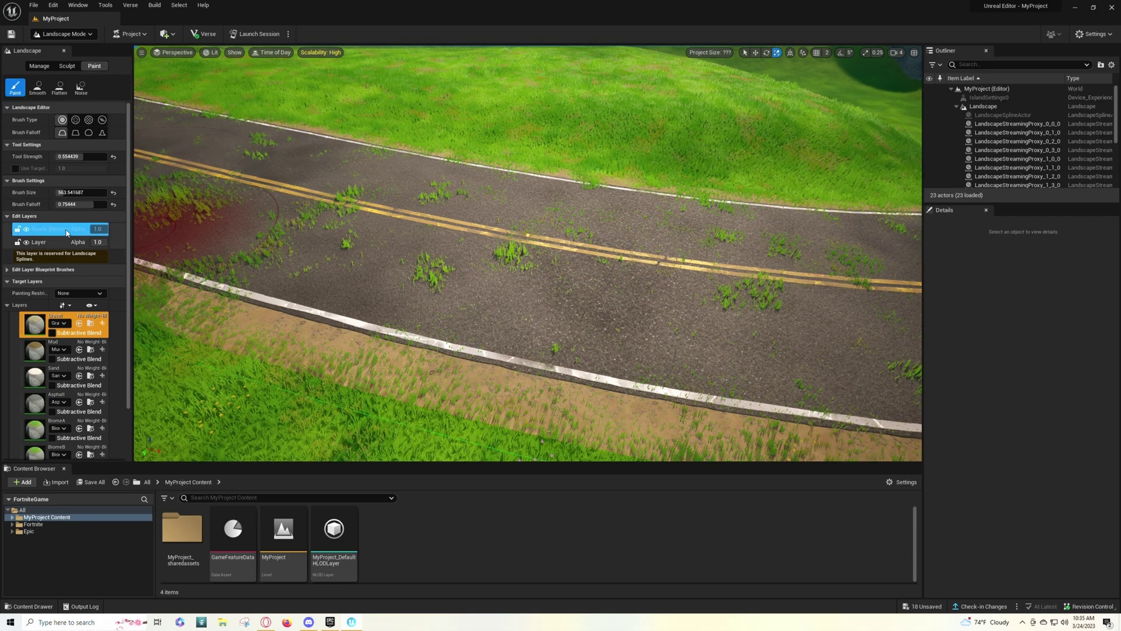
click(41, 242)
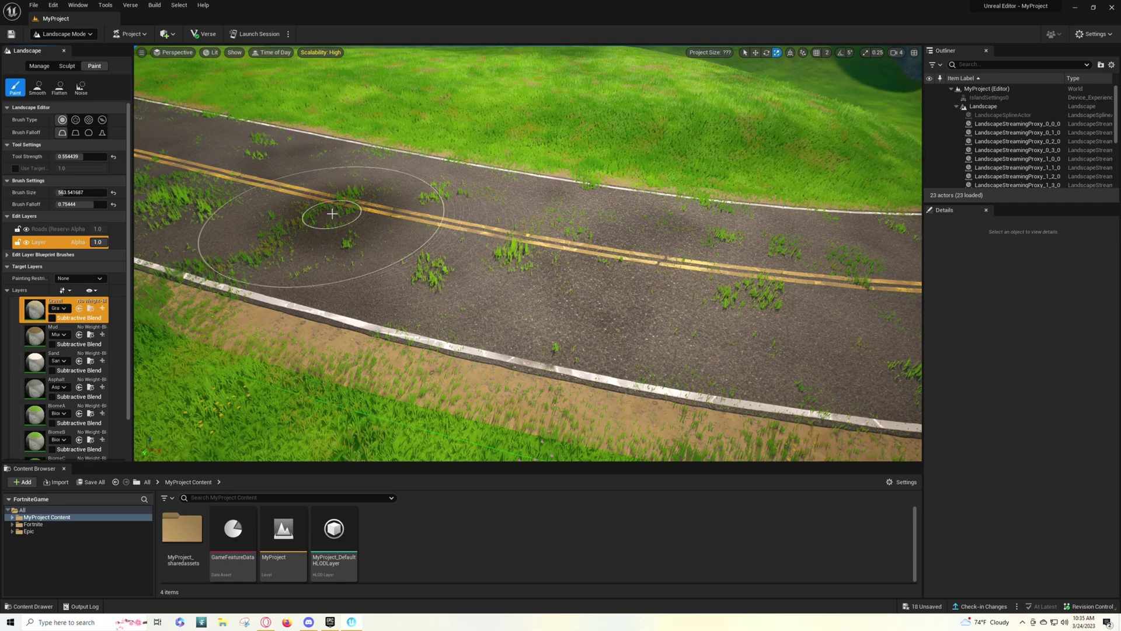
Step: Paint the Gravel target layer beneath the lowland curve of the road to clear the grass from its surface
mouse_move(330, 216)
mouse_down()
mouse_move(432, 245)
mouse_move(628, 331)
mouse_move(590, 235)
mouse_move(301, 179)
mouse_move(582, 277)
mouse_move(529, 339)
mouse_up()
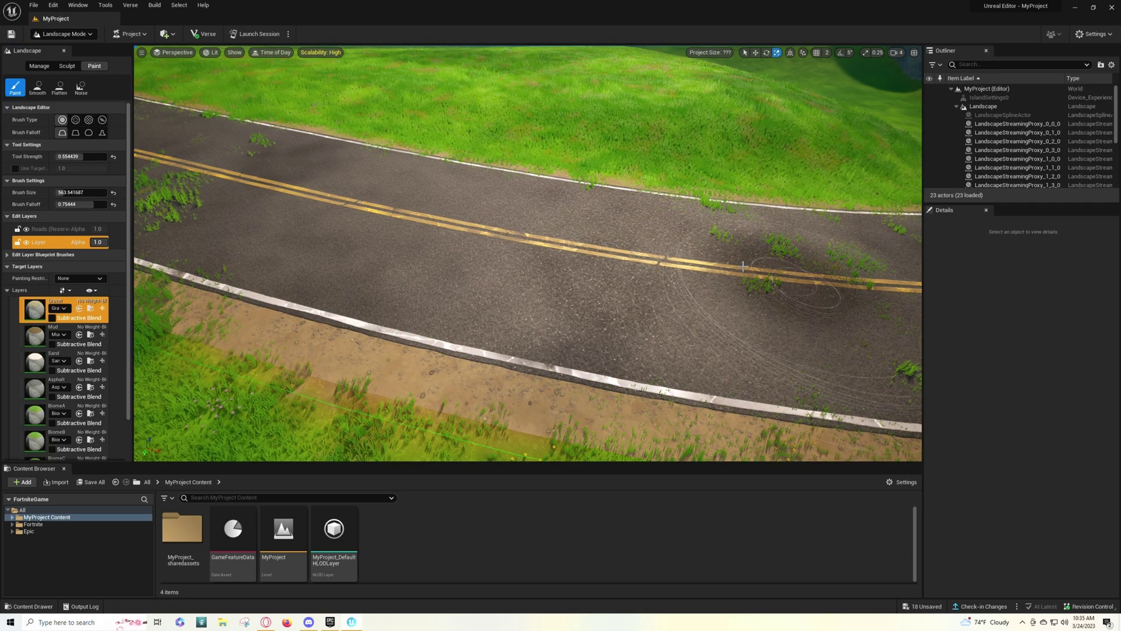
mouse_move(613, 287)
right_down()
mouse_move(636, 286)
mouse_move(590, 289)
mouse_move(597, 302)
right_up()
mouse_move(597, 302)
mouse_down()
mouse_move(255, 305)
mouse_move(681, 321)
mouse_move(278, 330)
mouse_move(568, 286)
mouse_move(353, 238)
mouse_up()
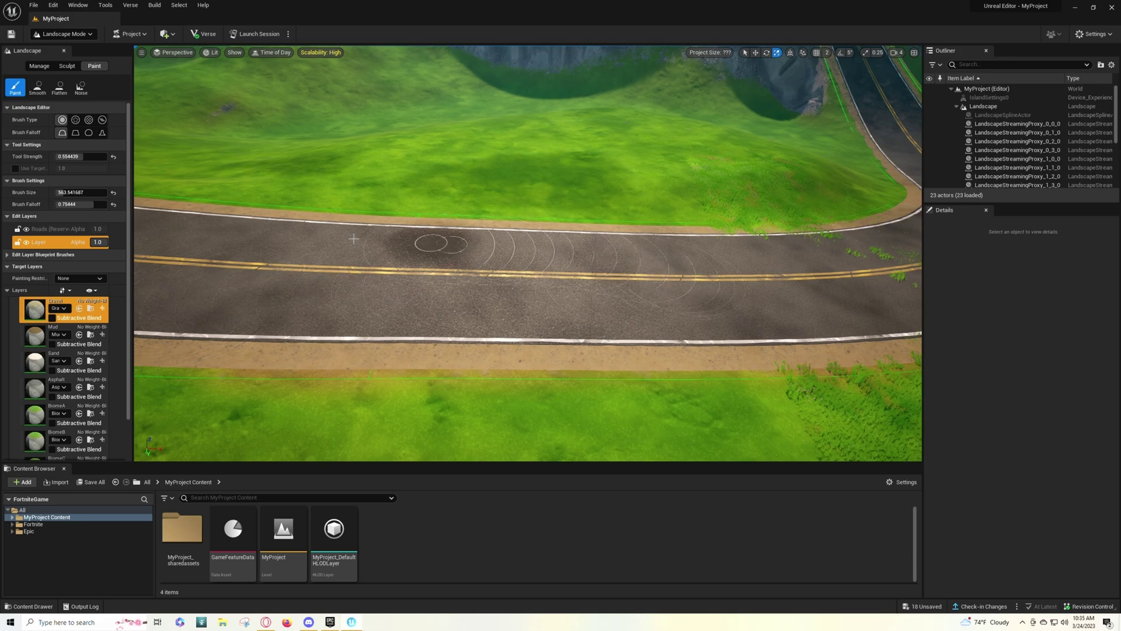
mouse_move(661, 256)
mouse_down()
mouse_move(733, 286)
mouse_move(797, 289)
mouse_move(493, 286)
mouse_up()
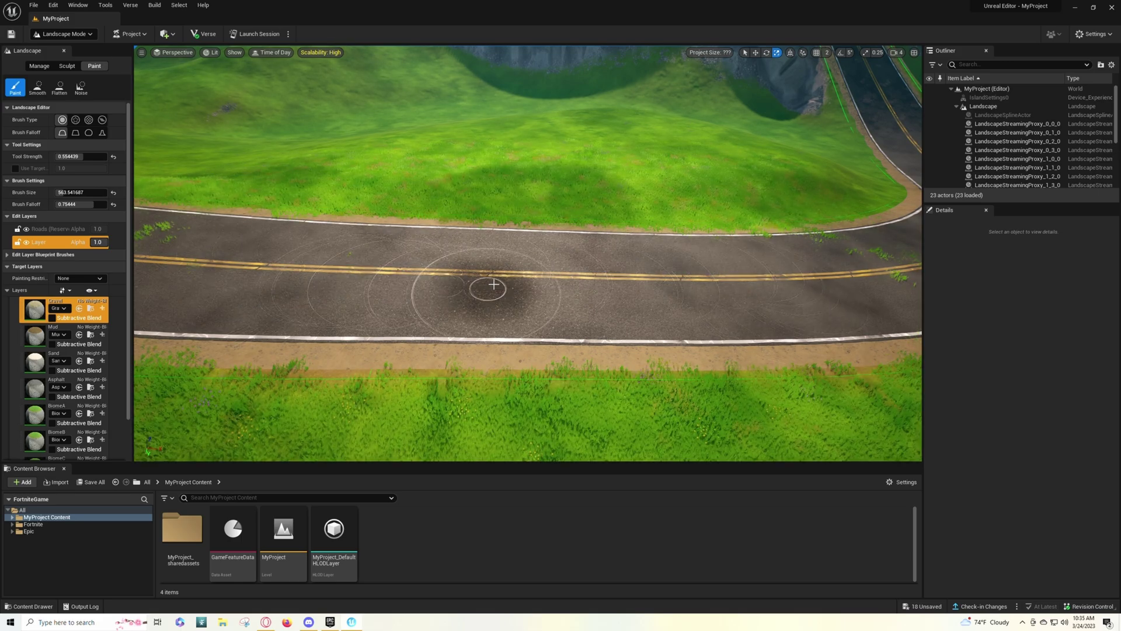
mouse_move(493, 285)
right_down()
mouse_move(444, 295)
mouse_move(474, 279)
right_up()
mouse_move(422, 246)
mouse_down()
mouse_move(327, 217)
mouse_move(332, 193)
mouse_move(583, 243)
mouse_move(149, 199)
mouse_up()
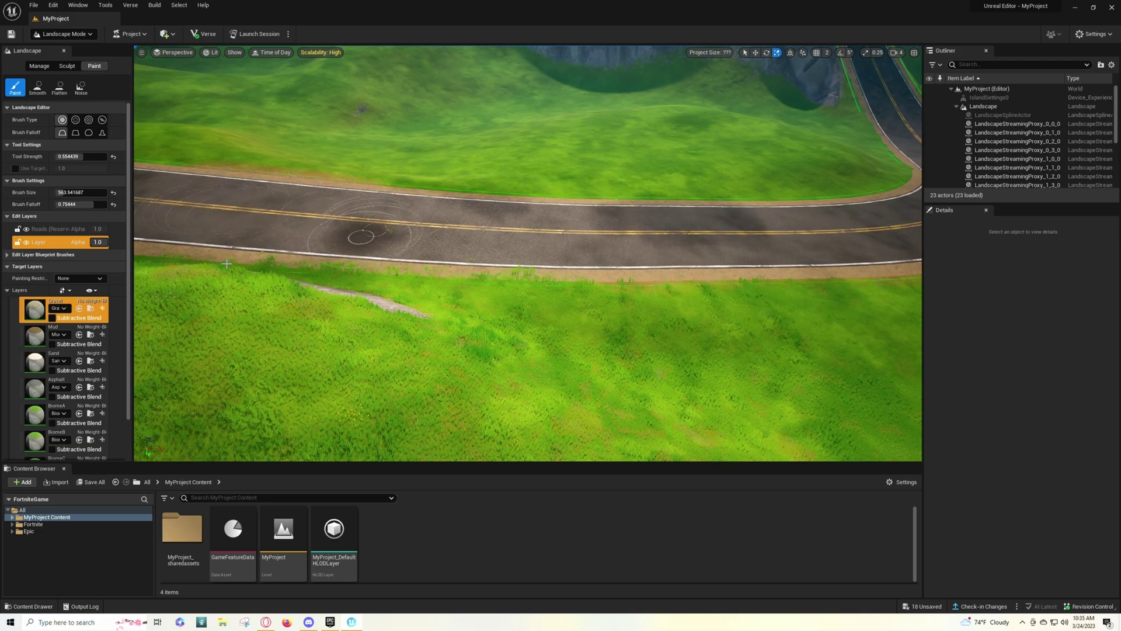
Step: Continue painting Gravel along both sides of the road stretch toward the hills and around the bend below the cliffs
mouse_move(438, 230)
right_down()
mouse_move(430, 233)
mouse_move(467, 181)
right_up()
drag(467, 181, 480, 224)
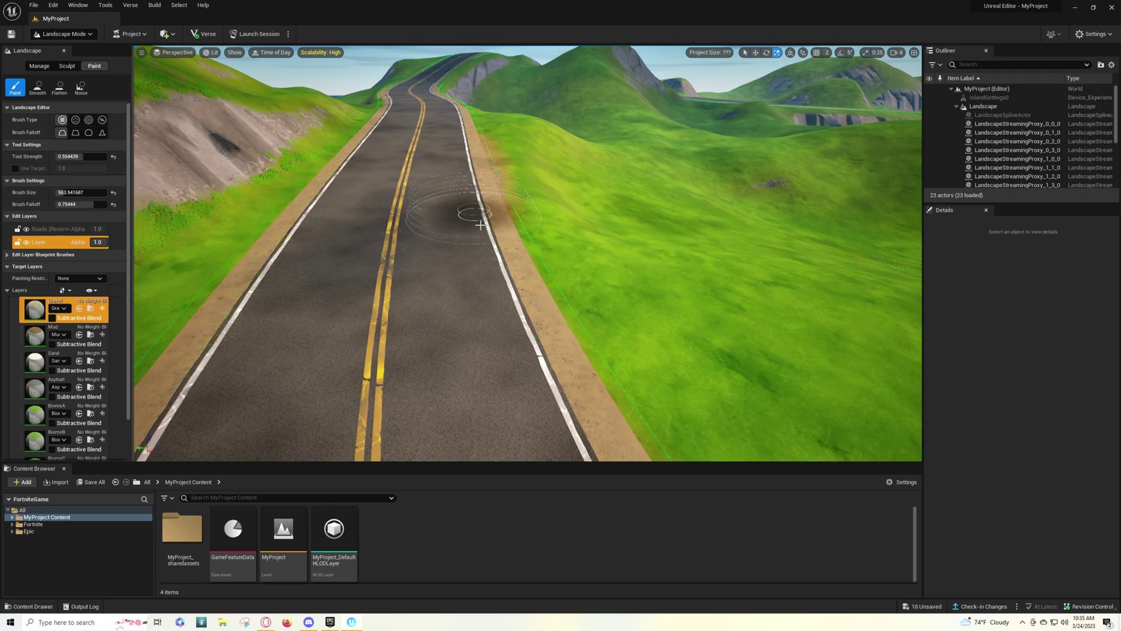
drag(529, 329, 562, 426)
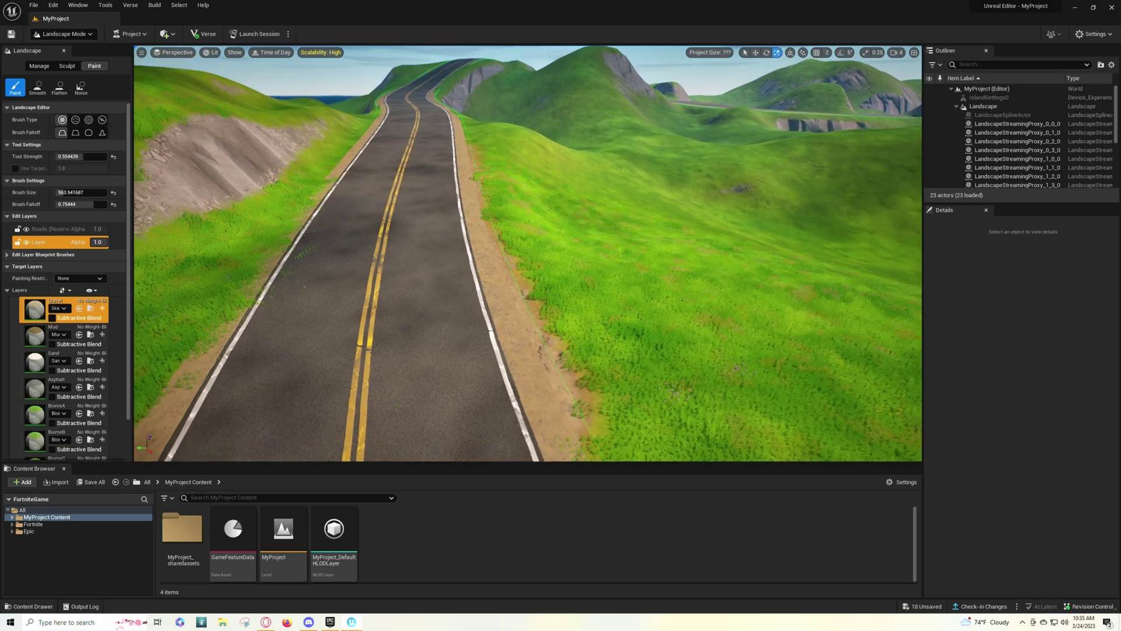
right_drag(576, 408, 568, 453)
mouse_move(490, 350)
mouse_down()
mouse_move(511, 153)
mouse_move(516, 198)
mouse_up()
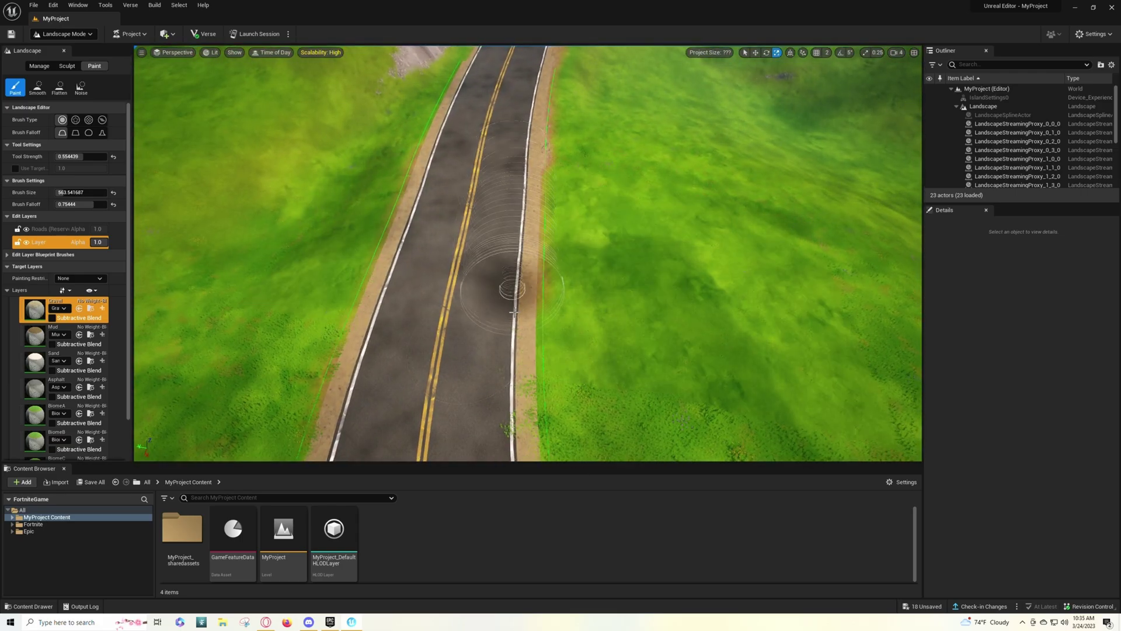
drag(513, 313, 521, 452)
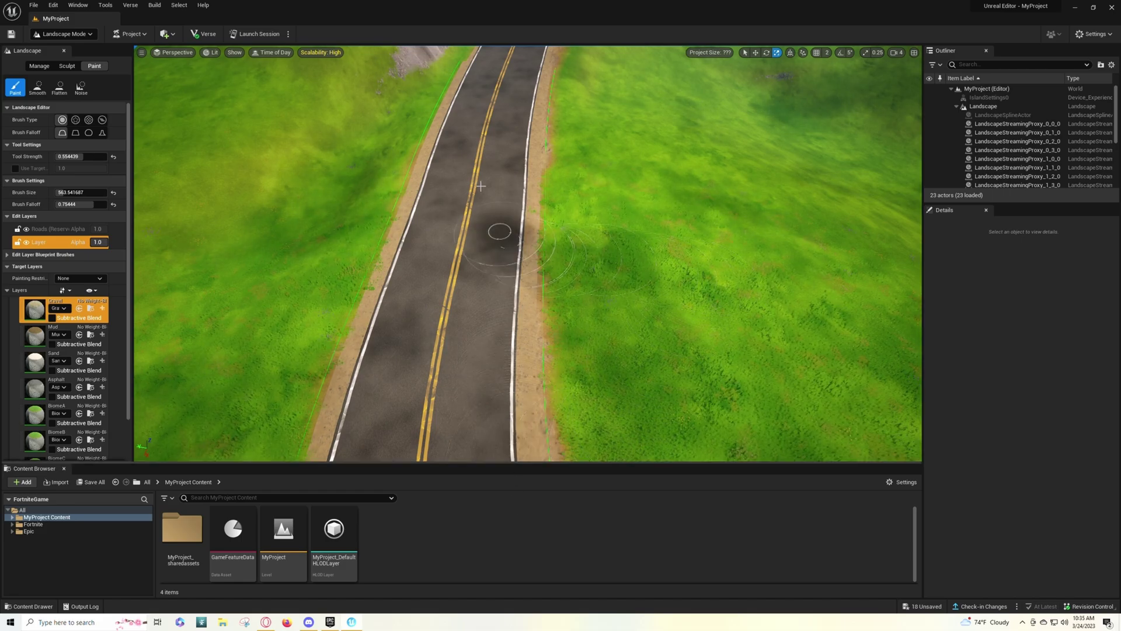
drag(415, 236, 344, 451)
mouse_move(450, 381)
right_down()
mouse_move(439, 380)
mouse_move(660, 327)
mouse_move(633, 306)
mouse_move(634, 283)
right_up()
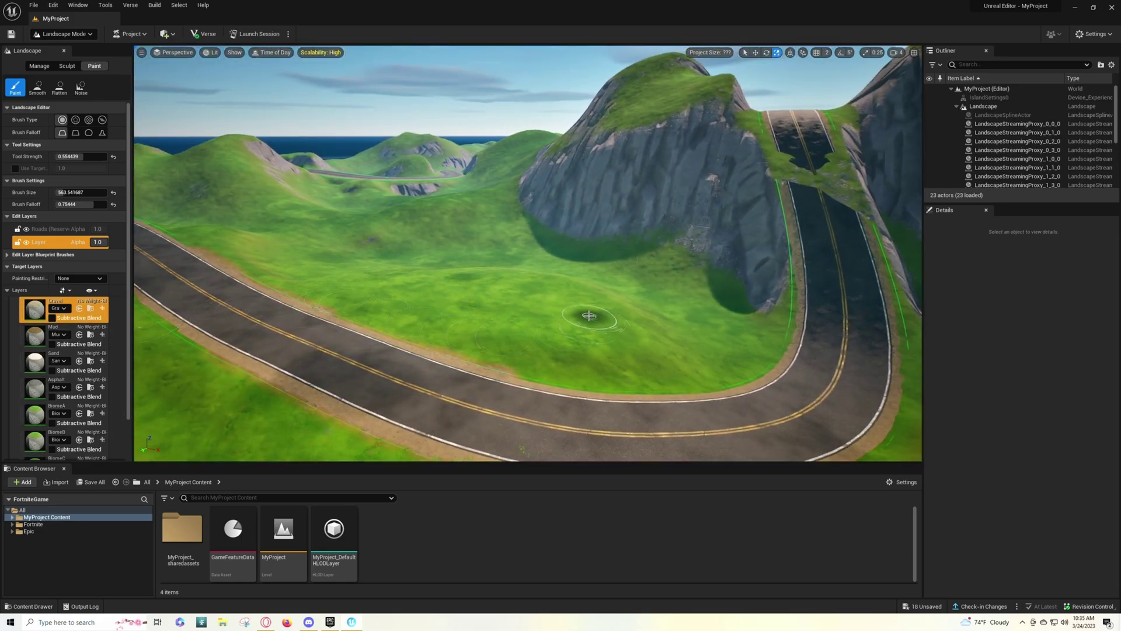
mouse_move(589, 316)
right_down()
mouse_move(538, 318)
mouse_move(514, 409)
mouse_move(607, 333)
mouse_move(596, 310)
mouse_move(654, 251)
mouse_move(586, 315)
right_up()
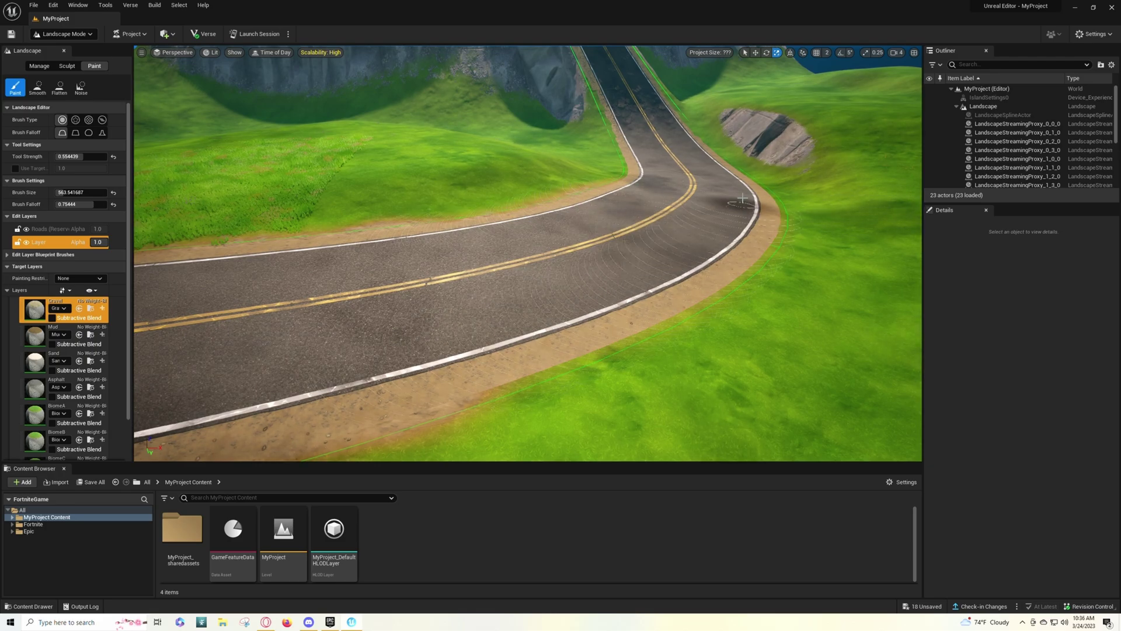
right_drag(566, 177, 525, 169)
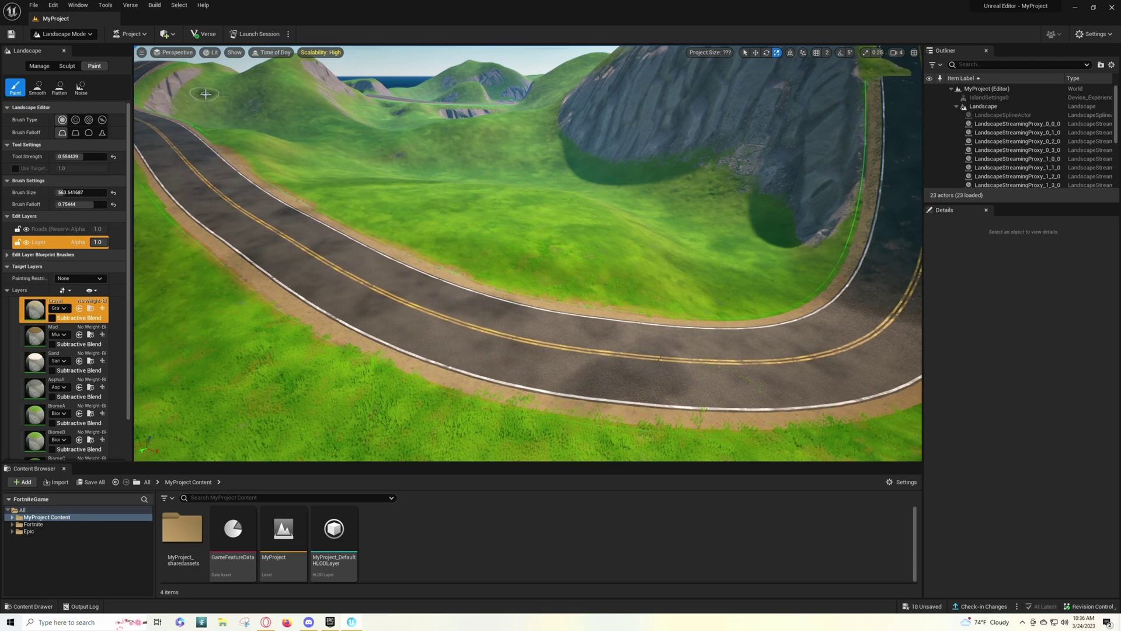
Step: Return to landscape spline editing and raise the control point at the foot of the cliff gap to a Z location of about 54
click(40, 66)
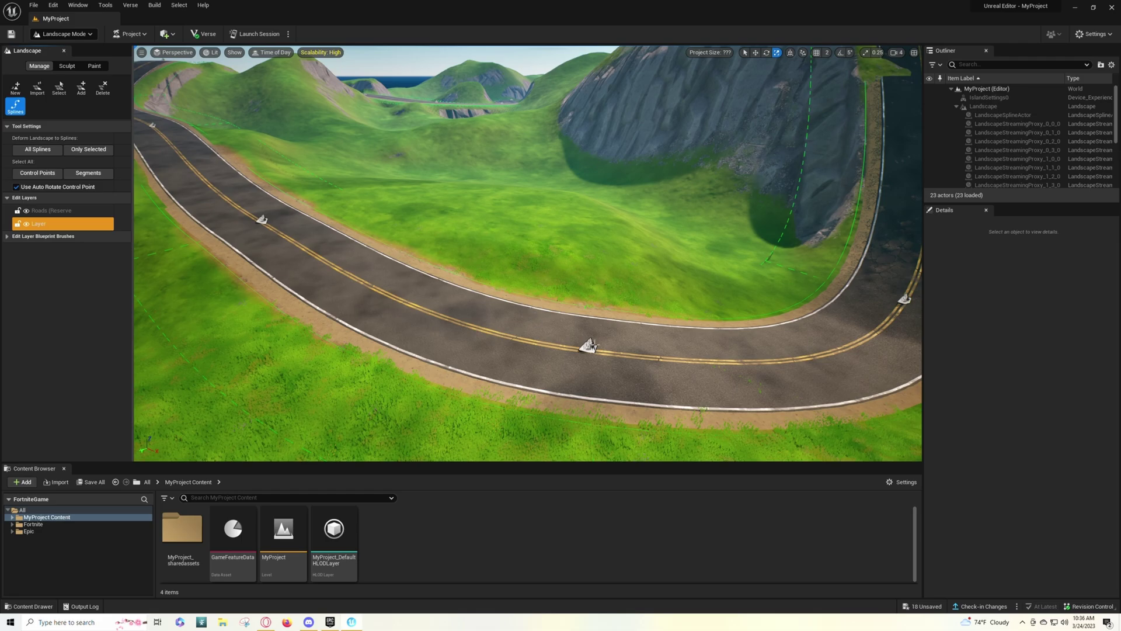
right_drag(605, 326, 681, 153)
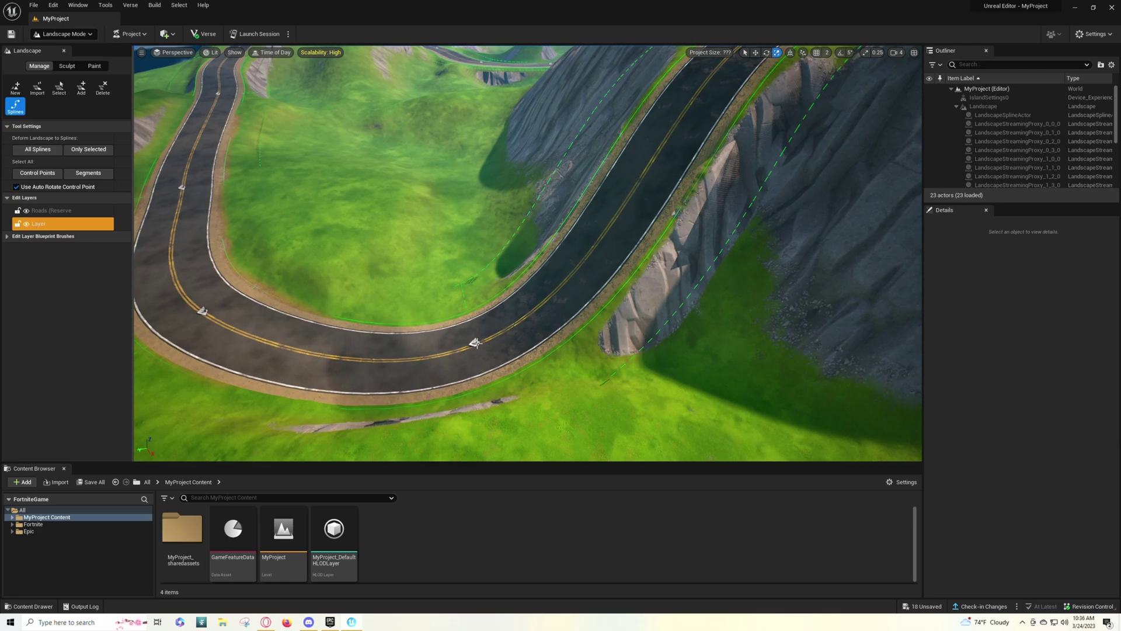
click(508, 343)
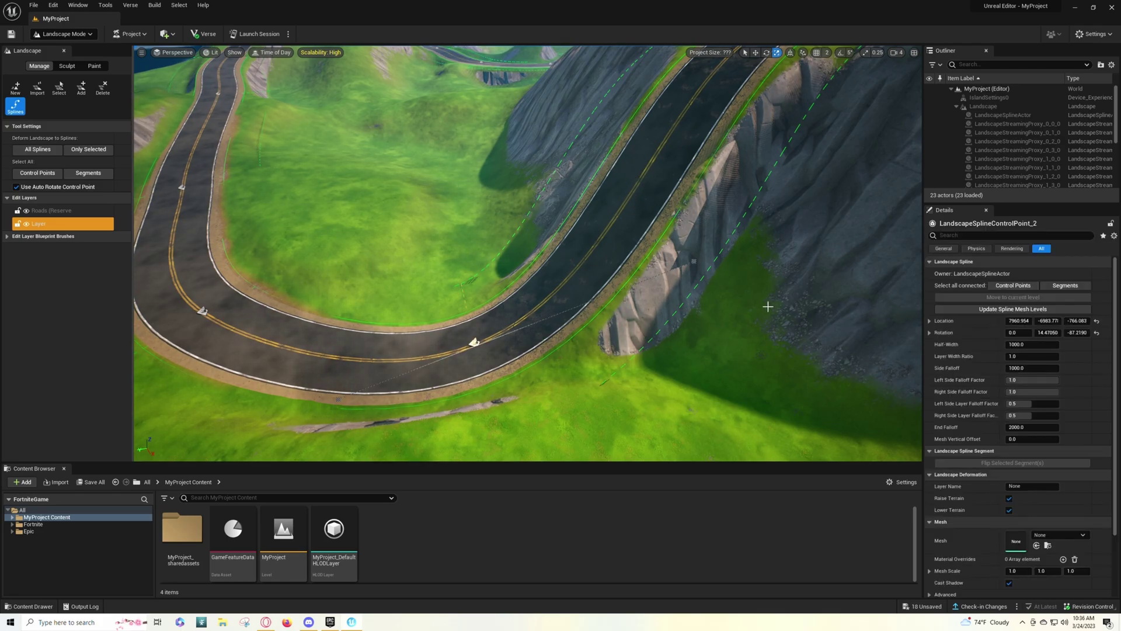
click(766, 53)
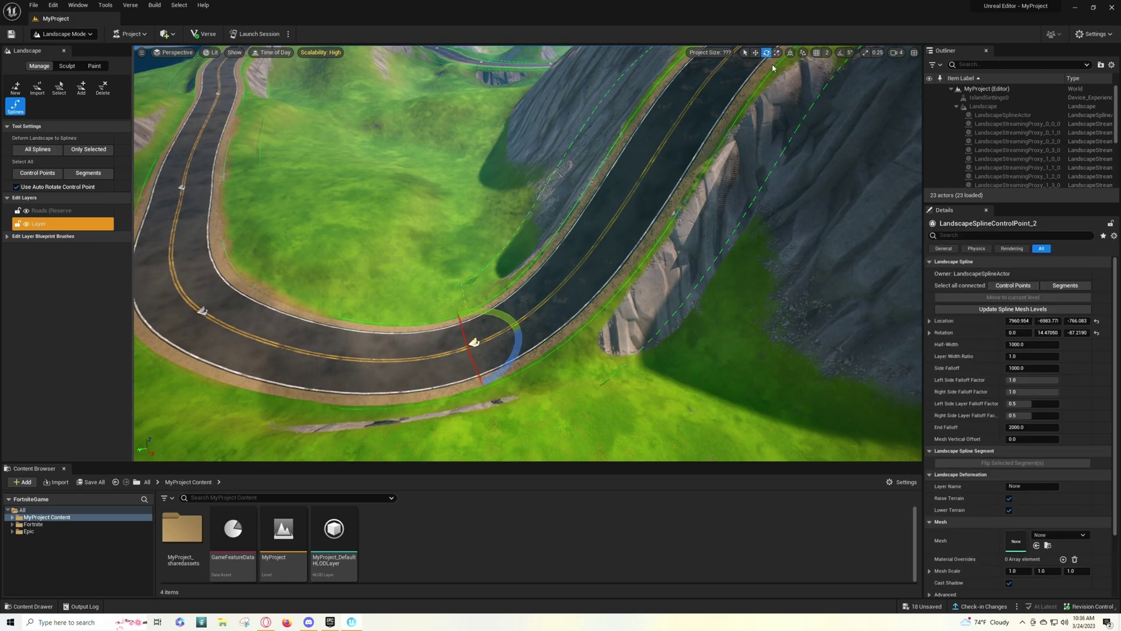
right_drag(441, 240, 508, 266)
key(w)
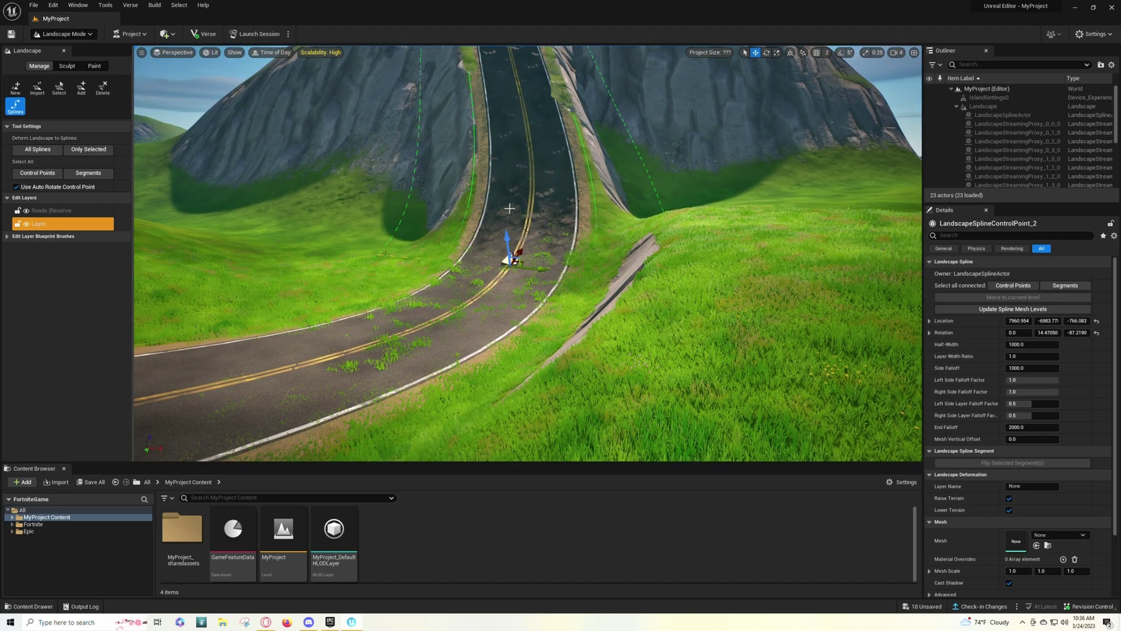
drag(508, 234, 506, 196)
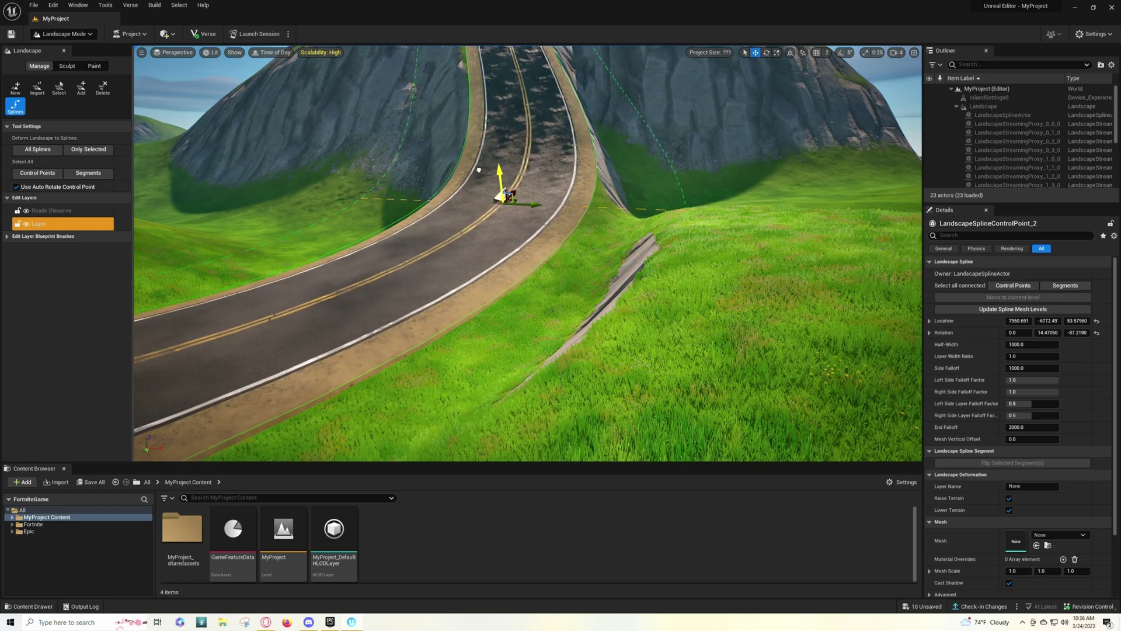
Step: Rotate the neighbouring control point on the lowland curve to about -23.3, -3.8, -39.8 degrees and check the road's run toward the hills
right_drag(776, 226, 478, 195)
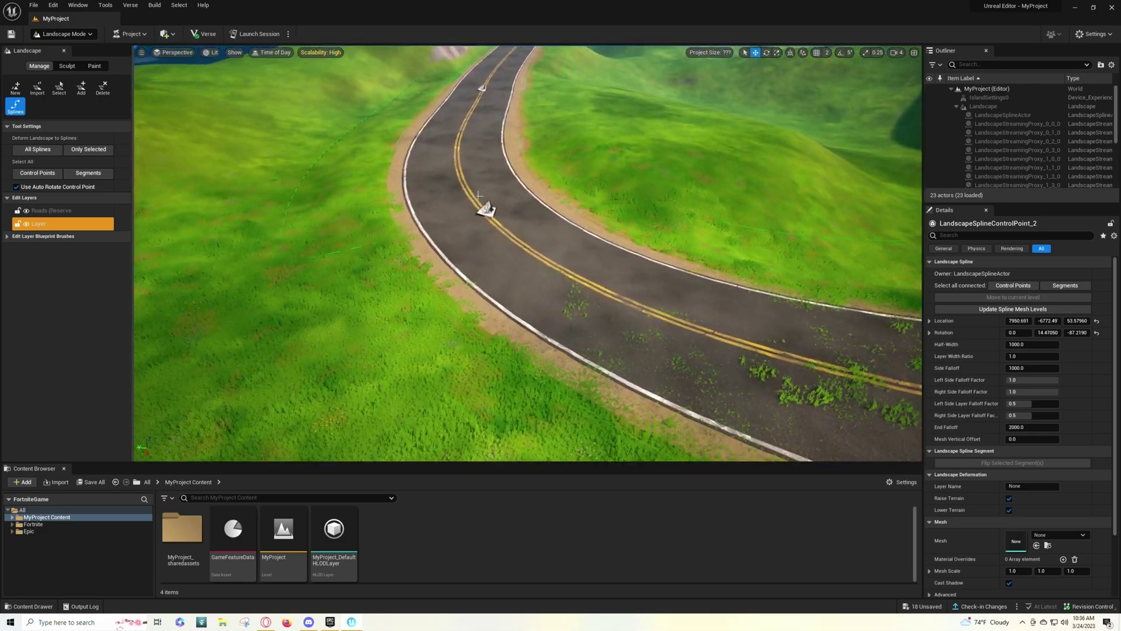
click(767, 53)
drag(462, 190, 666, 198)
mouse_move(744, 220)
right_down()
mouse_move(660, 245)
mouse_move(776, 204)
mouse_move(744, 220)
right_up()
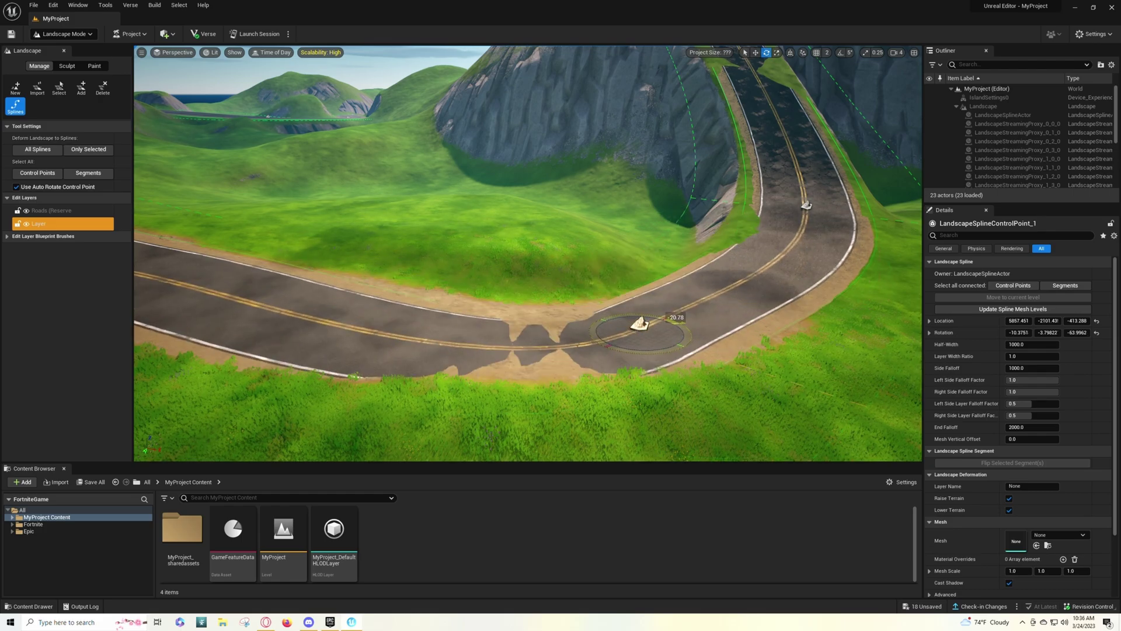
drag(596, 334, 973, 329)
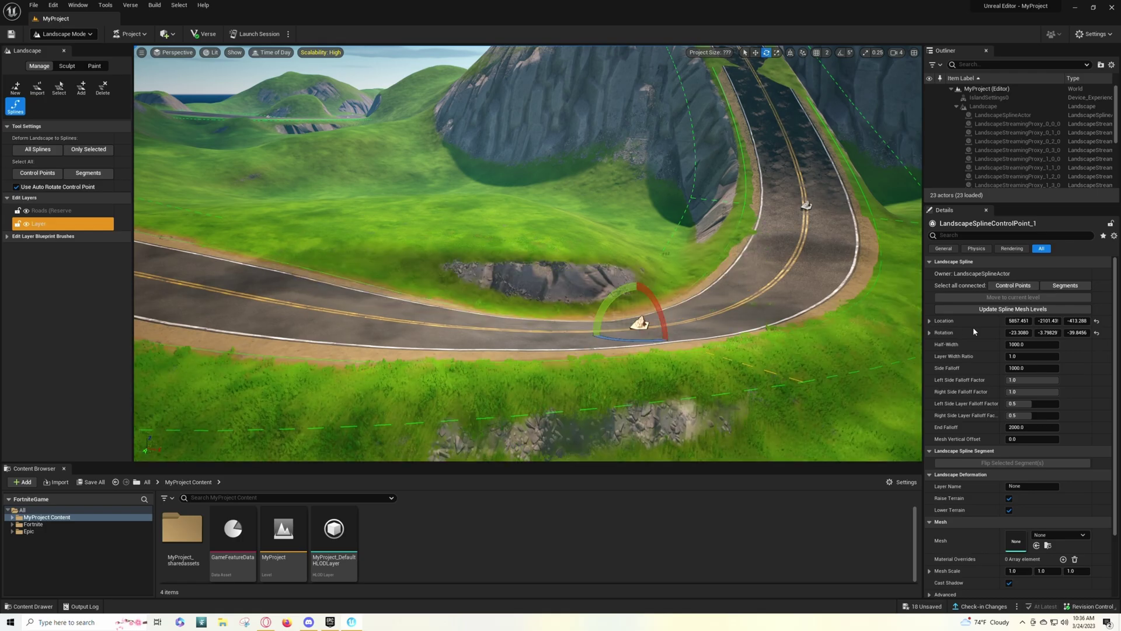
right_drag(651, 281, 295, 254)
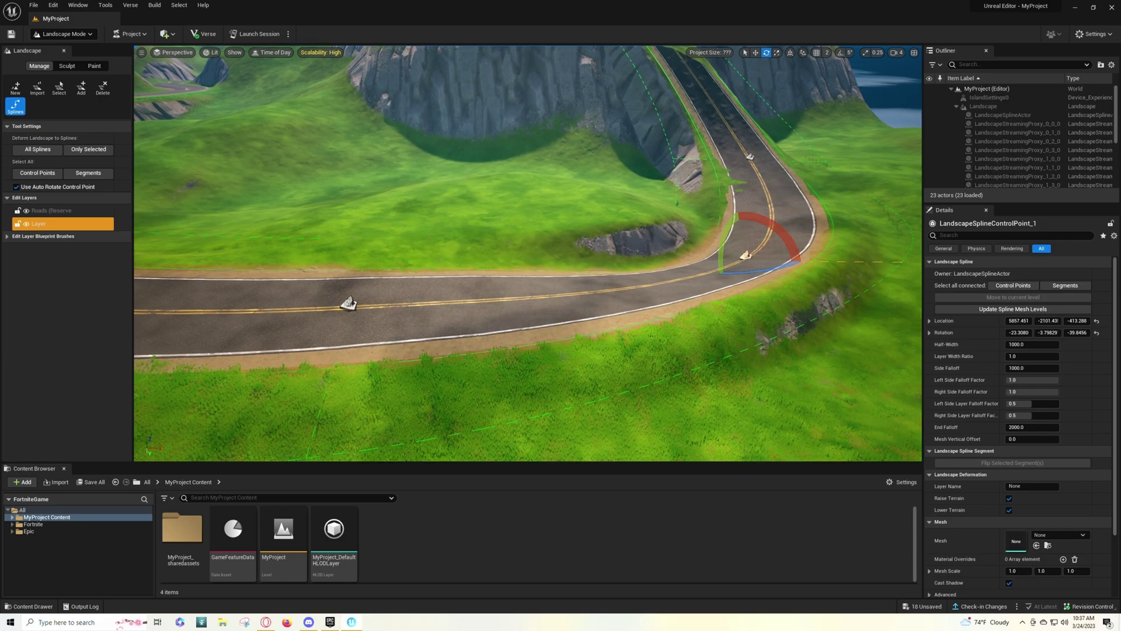
right_drag(746, 255, 409, 146)
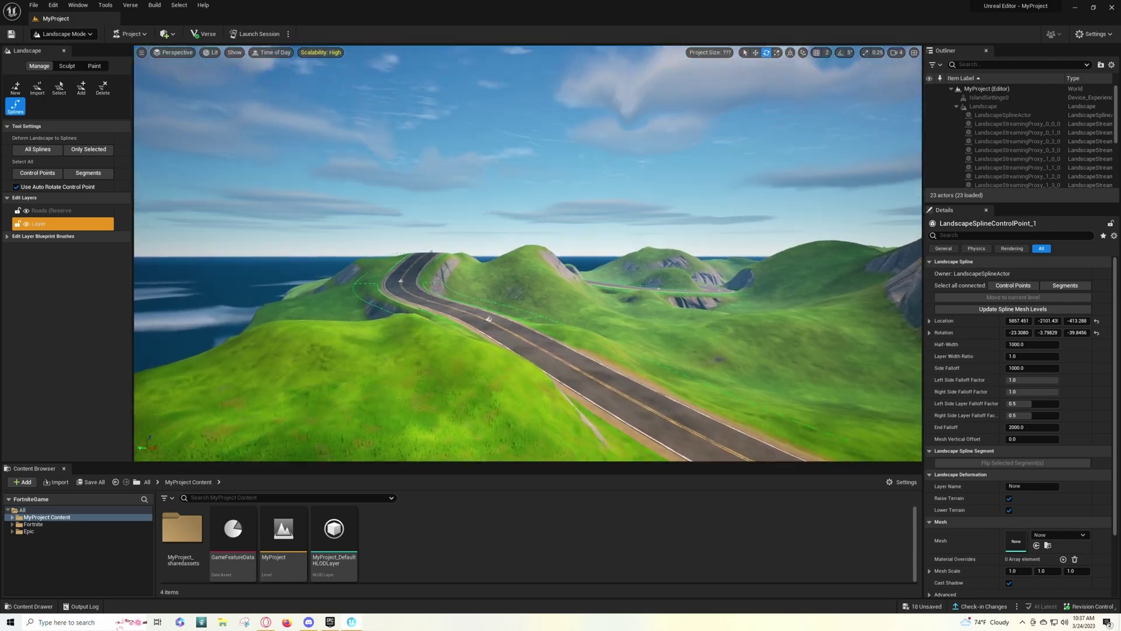
right_drag(788, 227, 791, 272)
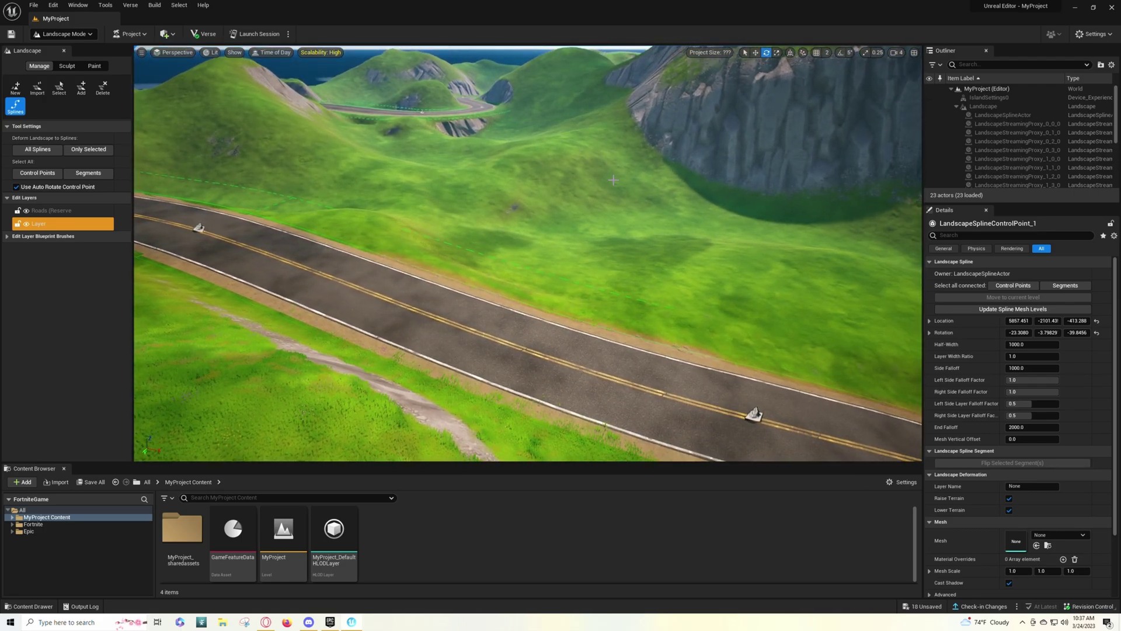